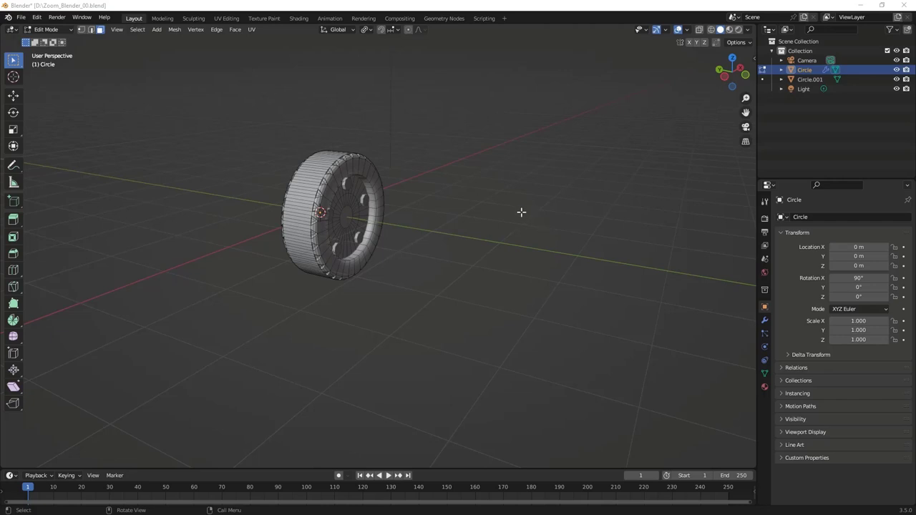
Step: Orbit toward the hub and loop-select the ring of faces around its centre
mouse_move(447, 199)
middle_down()
mouse_move(424, 194)
mouse_move(399, 219)
mouse_move(406, 227)
middle_up()
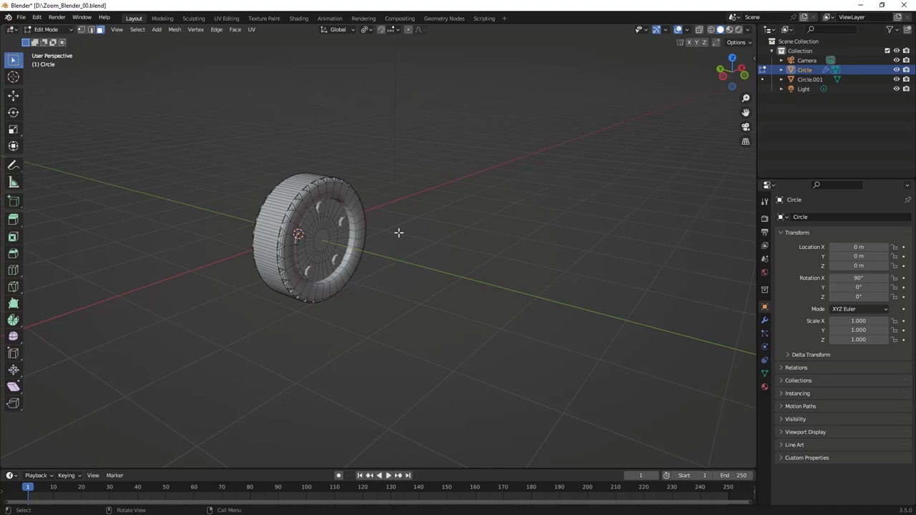
middle_drag(398, 232, 305, 130)
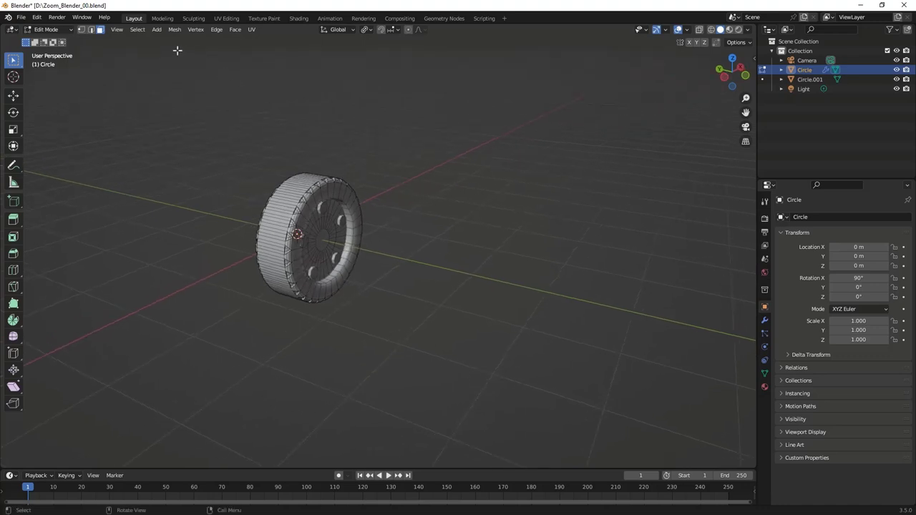
click(140, 30)
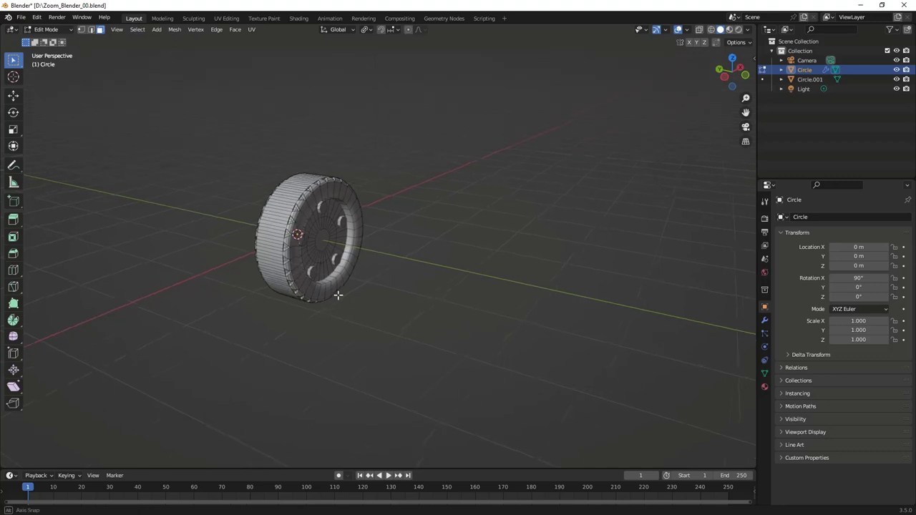
scroll(337, 296, up, 2)
scroll(317, 286, up, 2)
scroll(287, 229, up, 3)
mouse_move(276, 210)
middle_down()
mouse_move(437, 223)
mouse_move(260, 208)
mouse_move(527, 217)
mouse_move(460, 227)
mouse_move(373, 186)
middle_up()
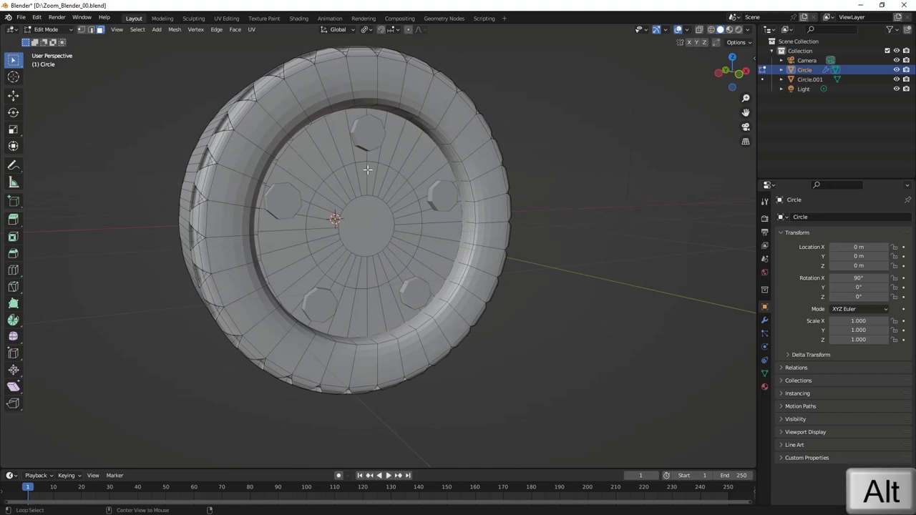
alt+click(367, 170)
Step: Reframe the view so the wheel faces the viewer
middle_drag(373, 180, 356, 178)
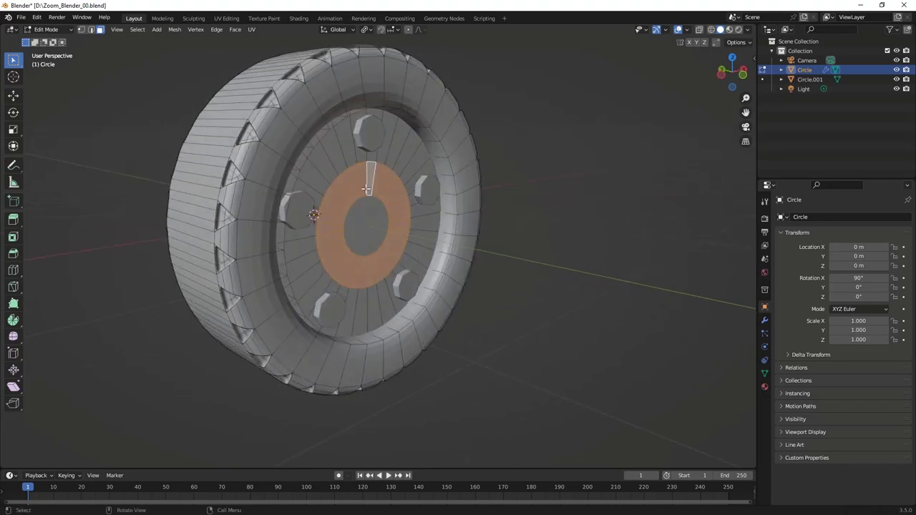
scroll(367, 188, down, 1)
scroll(372, 189, down, 1)
scroll(376, 190, down, 1)
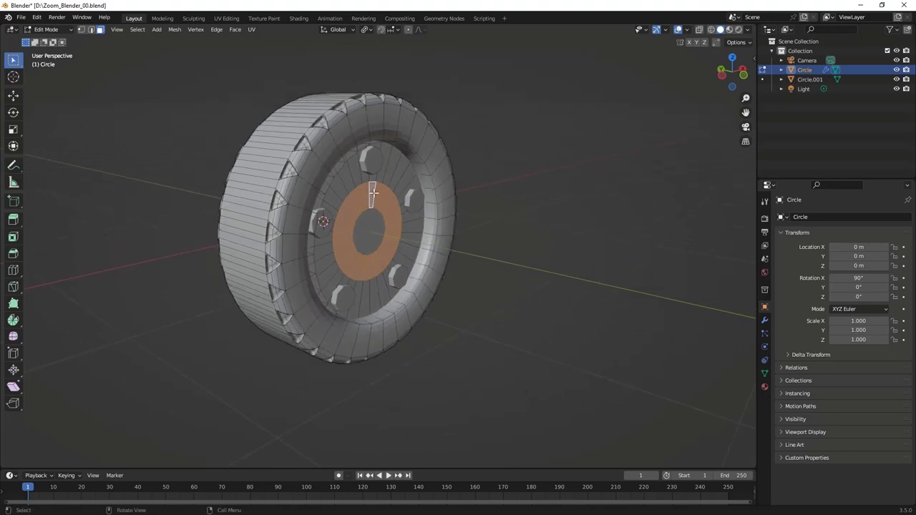
scroll(387, 179, down, 1)
middle_drag(388, 177, 384, 177)
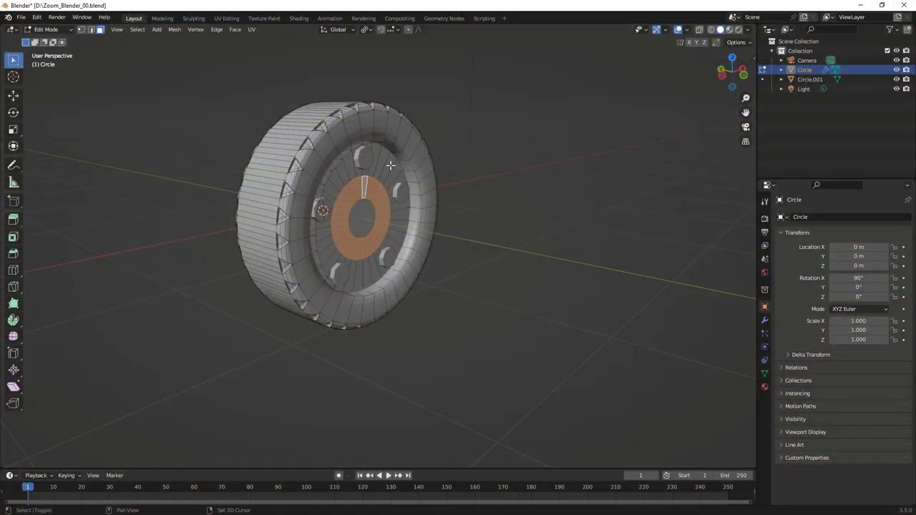
middle_drag(390, 166, 386, 203)
scroll(387, 203, up, 2)
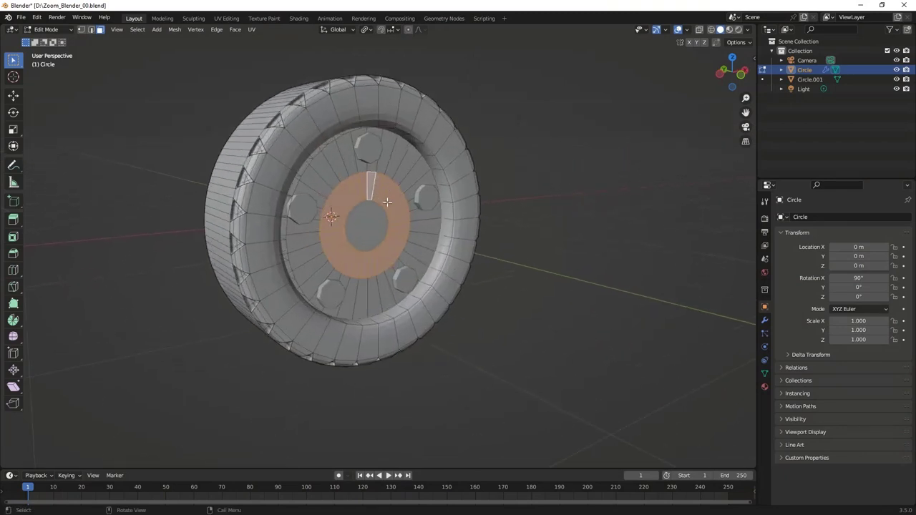
scroll(379, 179, up, 2)
scroll(369, 148, up, 1)
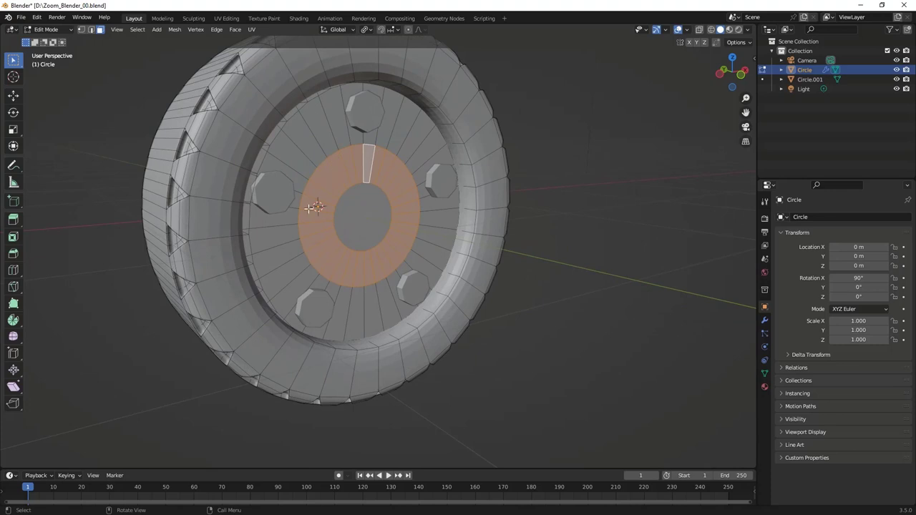
Step: Use Checker Deselect so every other face of the hub ring stays selected
click(138, 30)
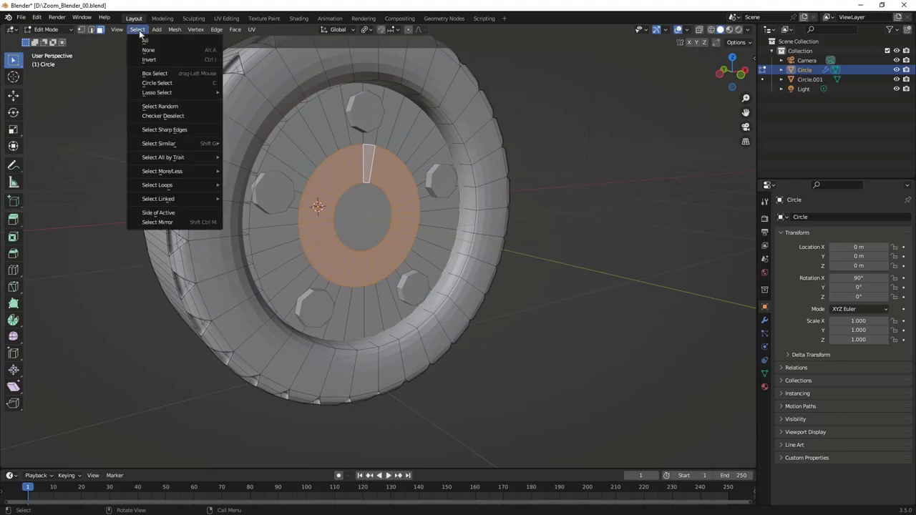
click(162, 116)
middle_drag(363, 200, 397, 213)
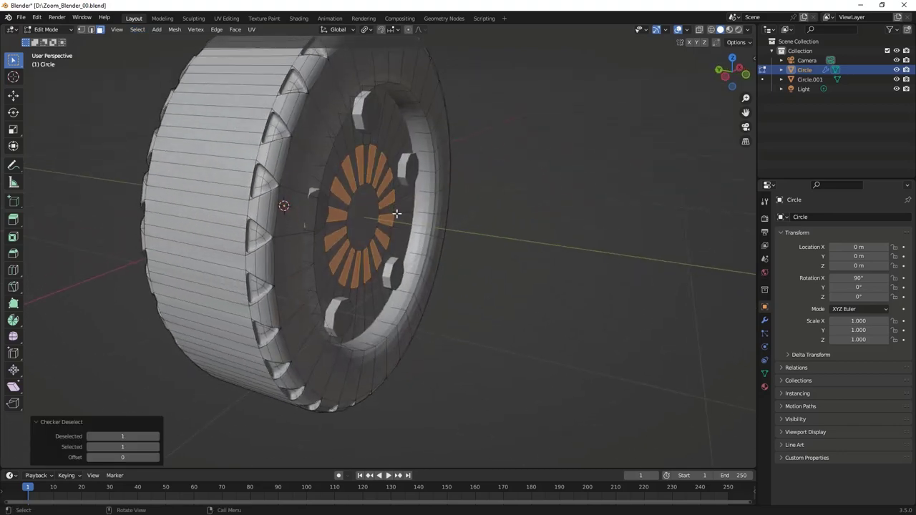
Step: Extrude the remaining hub faces about 0.21553 m outward into teeth, then switch to Object Mode
key(e)
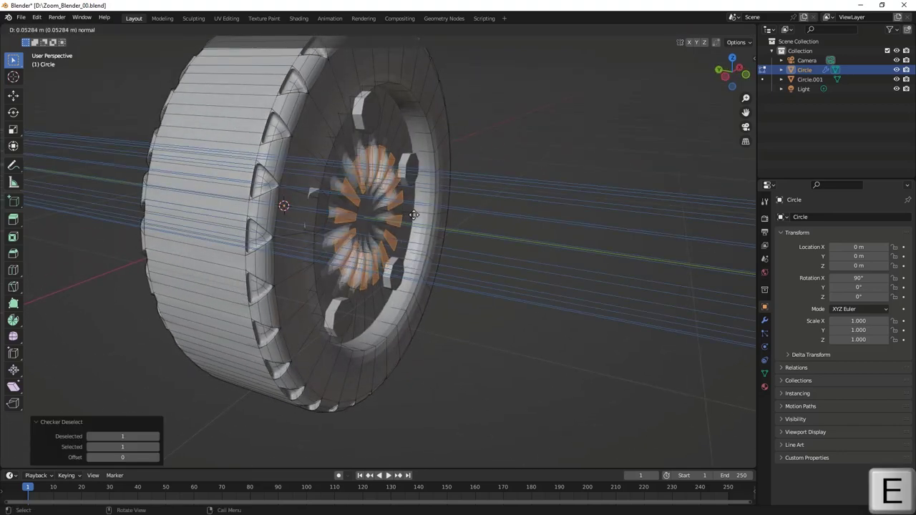
click(428, 217)
mouse_move(430, 218)
middle_down()
mouse_move(421, 210)
mouse_move(398, 210)
mouse_move(396, 221)
mouse_move(349, 207)
mouse_move(358, 215)
mouse_move(464, 203)
mouse_move(357, 184)
mouse_move(441, 198)
mouse_move(294, 115)
middle_up()
key(Tab)
key(Tab)
scroll(361, 176, up, 3)
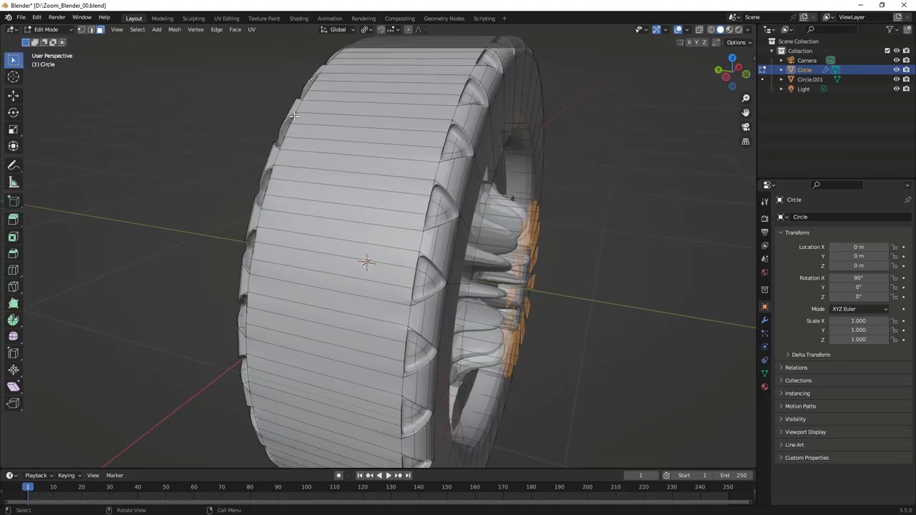
Step: Enable Auto Depth in the Navigation preferences
click(37, 17)
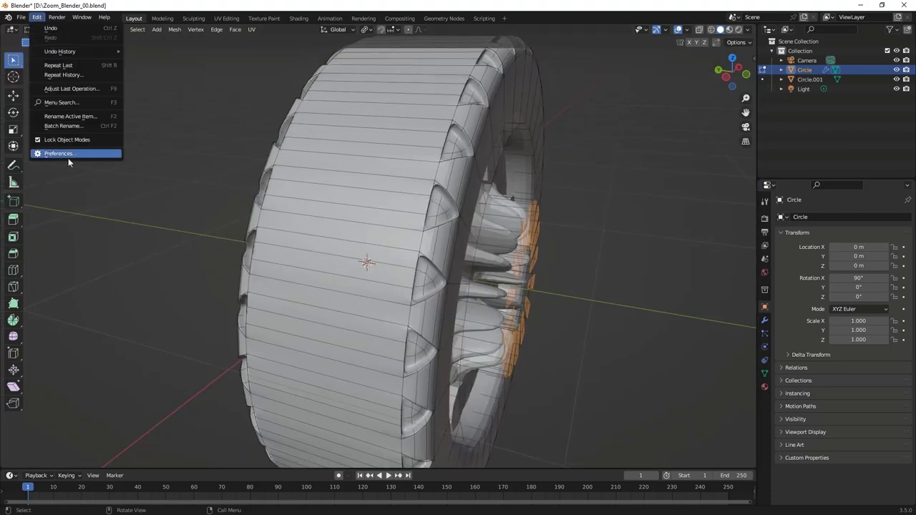
click(68, 154)
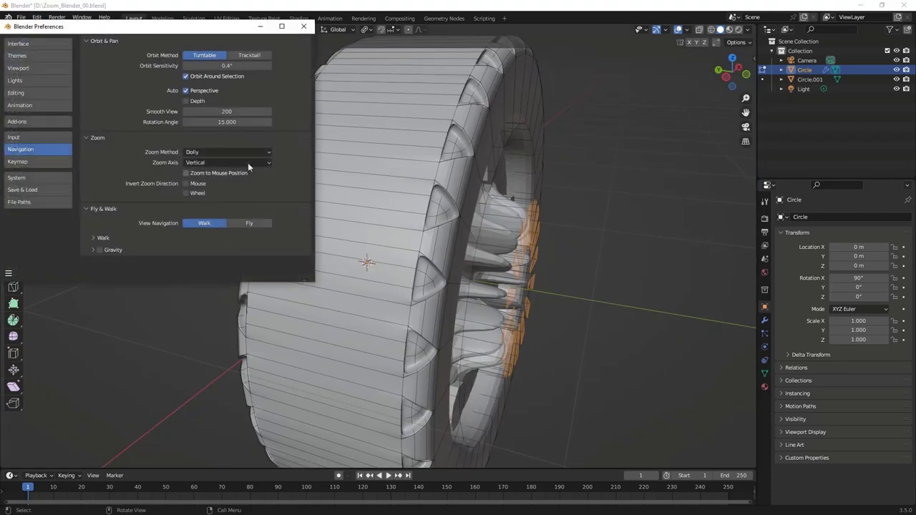
click(185, 100)
click(301, 27)
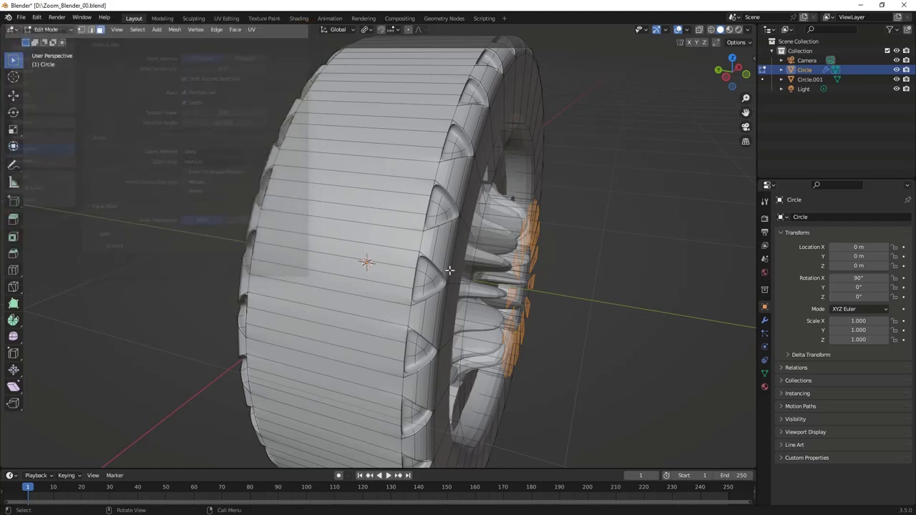
Step: Show the Circle's level-2 Catmull-Clark Subdivision modifier in Modifier Properties
scroll(404, 266, up, 5)
scroll(465, 276, down, 5)
middle_drag(465, 275, 505, 267)
scroll(387, 261, up, 3)
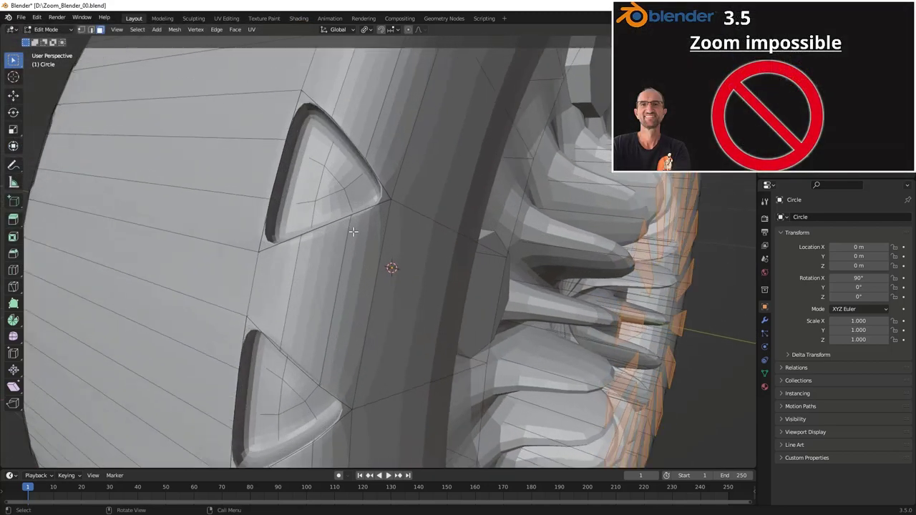
scroll(387, 261, up, 3)
scroll(386, 262, down, 2)
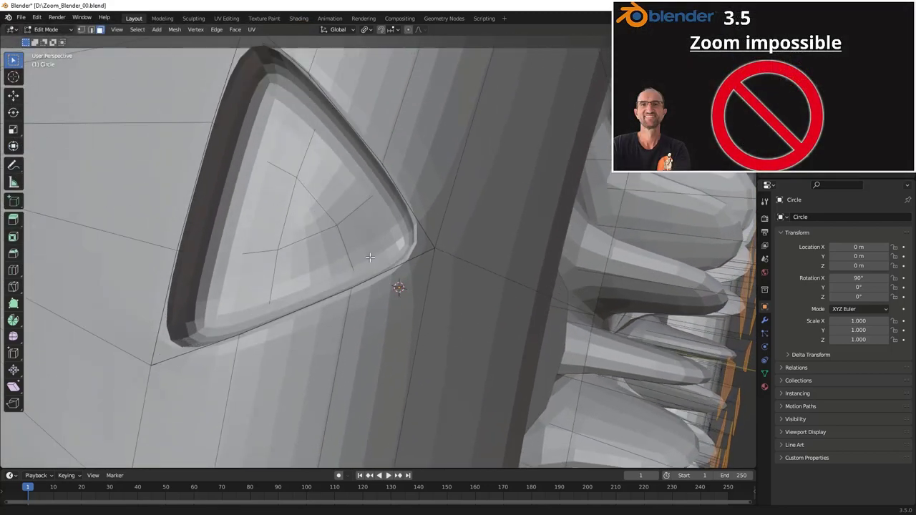
click(764, 319)
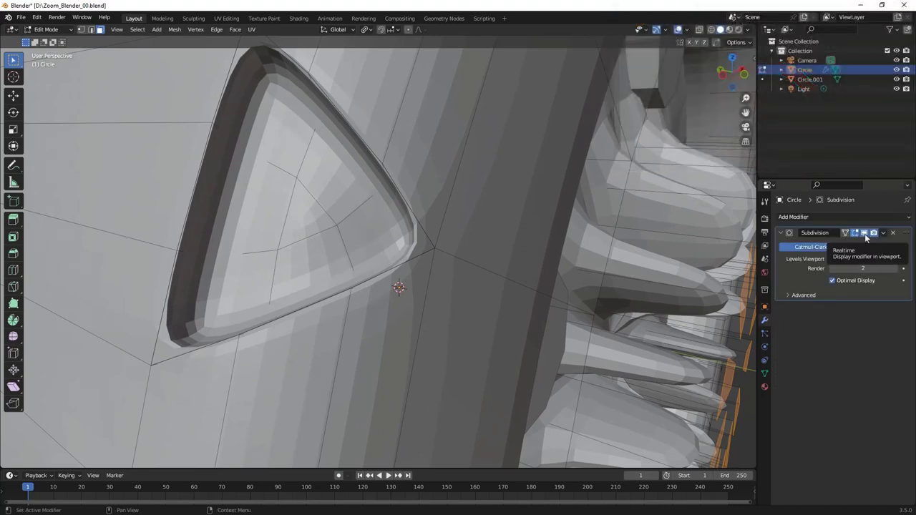
Step: Shift-select a curved strip and wedge of faces along the triangular tread notch
mouse_move(599, 259)
middle_down()
mouse_move(399, 225)
mouse_move(428, 156)
mouse_move(420, 194)
mouse_move(378, 238)
middle_up()
scroll(394, 228, down, 3)
scroll(394, 228, down, 3)
scroll(378, 239, up, 3)
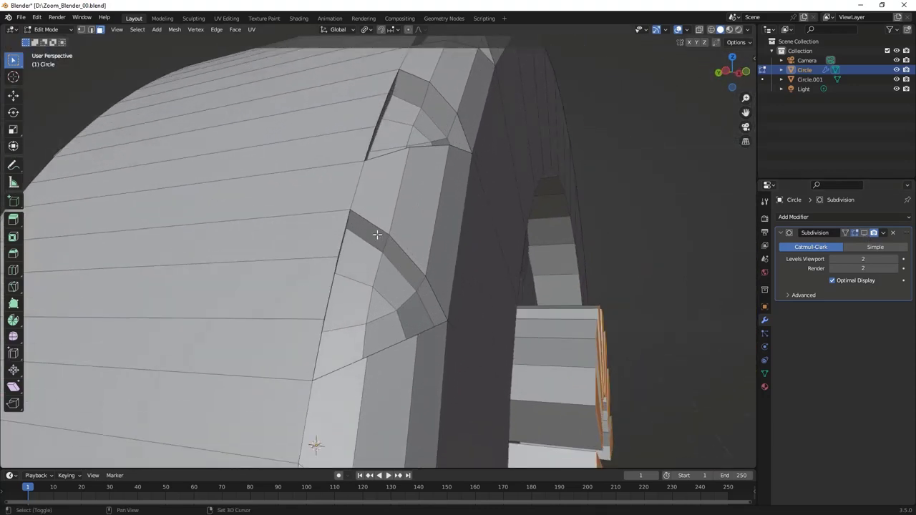
click(377, 235)
shift+click(405, 267)
shift+click(435, 306)
shift+click(368, 259)
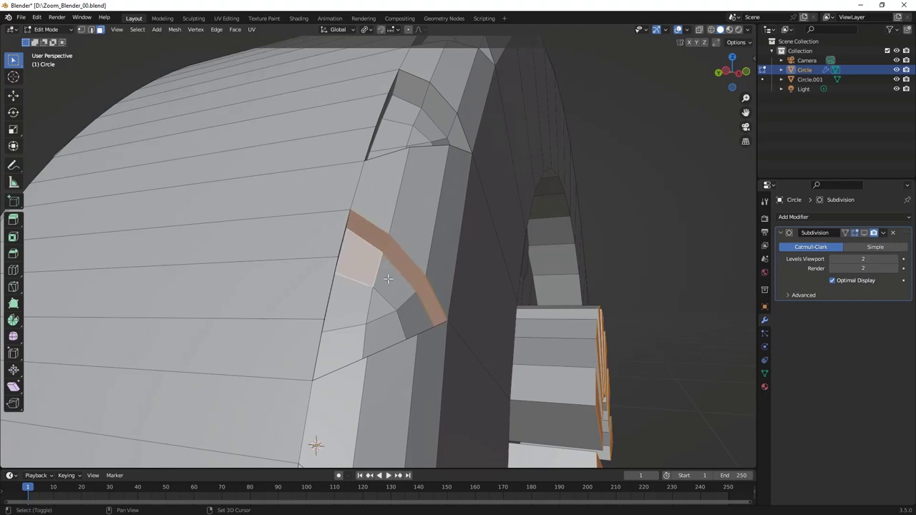
shift+click(387, 279)
shift+click(415, 318)
shift+click(383, 336)
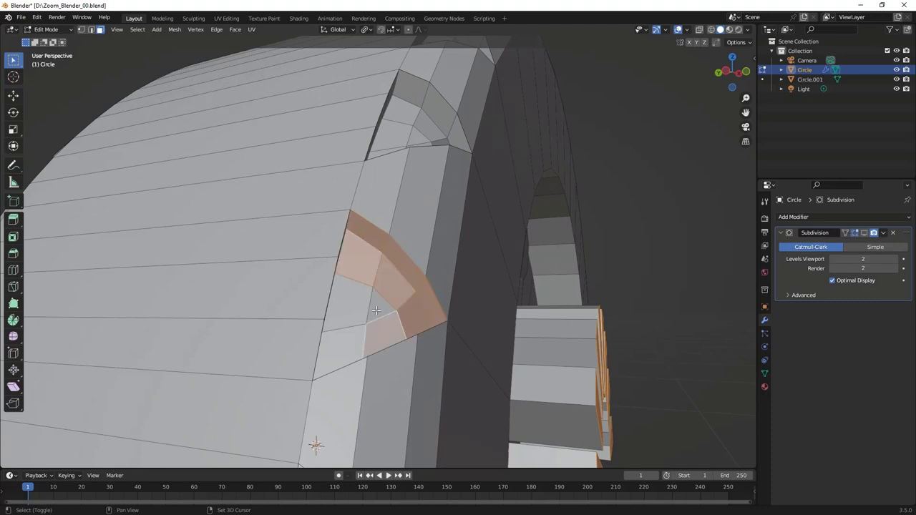
shift+click(372, 309)
shift+click(350, 299)
shift+click(336, 336)
Step: Extend the notch selection with faces up the rim, orbiting around the cylinder
mouse_move(336, 337)
middle_down()
mouse_move(388, 259)
mouse_move(494, 189)
mouse_move(483, 202)
middle_up()
scroll(430, 236, up, 5)
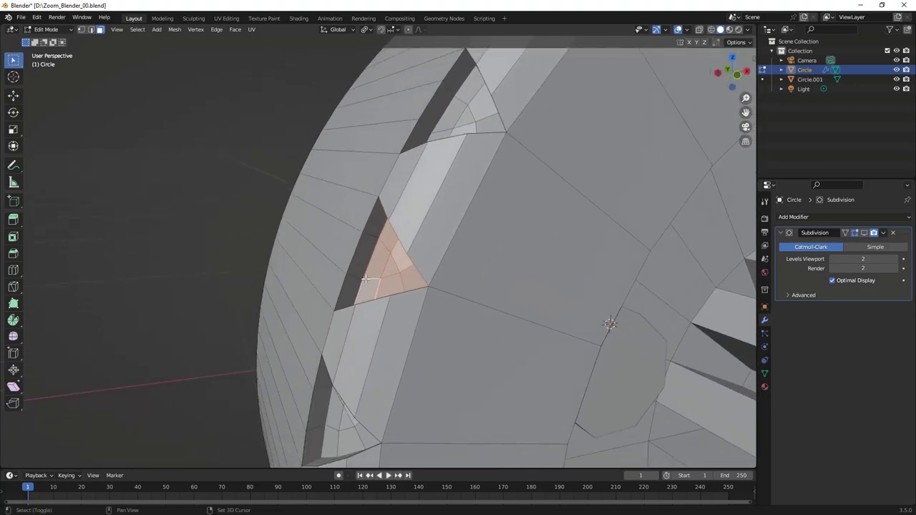
shift+click(352, 290)
shift+click(362, 267)
shift+click(378, 222)
middle_drag(378, 222, 413, 124)
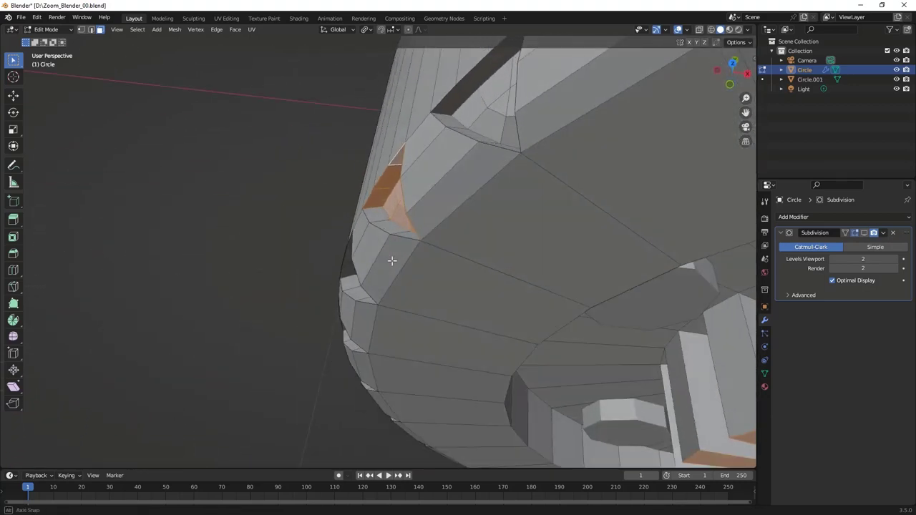
shift+click(413, 125)
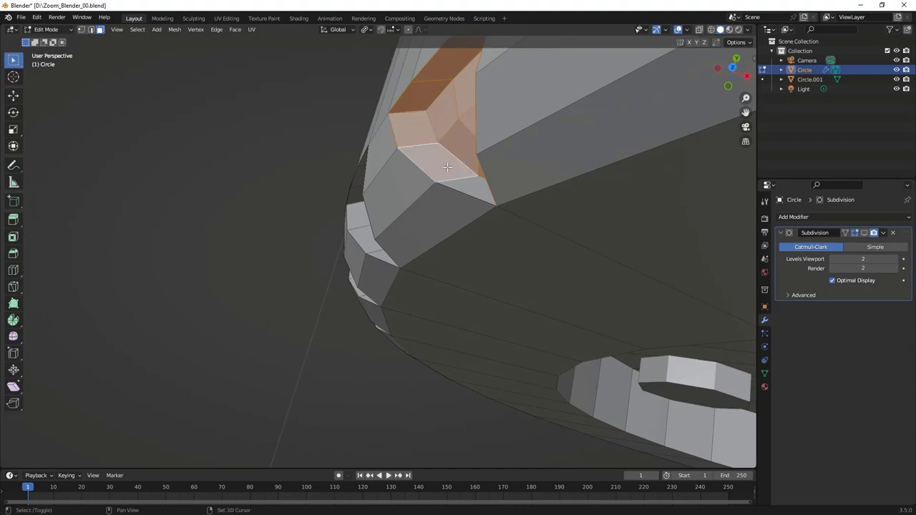
mouse_move(414, 124)
middle_down()
mouse_move(448, 266)
mouse_move(399, 282)
mouse_move(433, 246)
mouse_move(385, 231)
middle_up()
scroll(448, 266, down, 3)
scroll(398, 282, down, 3)
middle_drag(317, 256, 366, 270)
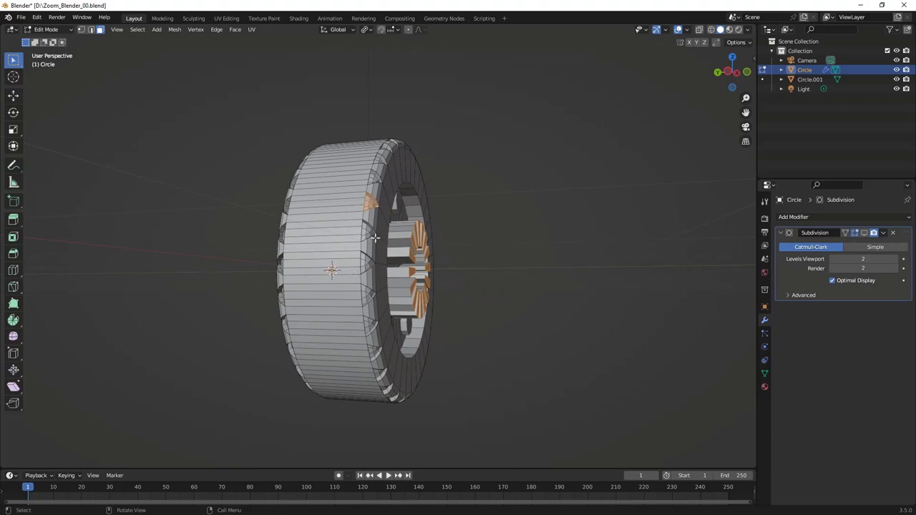
Step: Try Select Similar by Perimeter, then clear the face selection
middle_drag(361, 244, 347, 256)
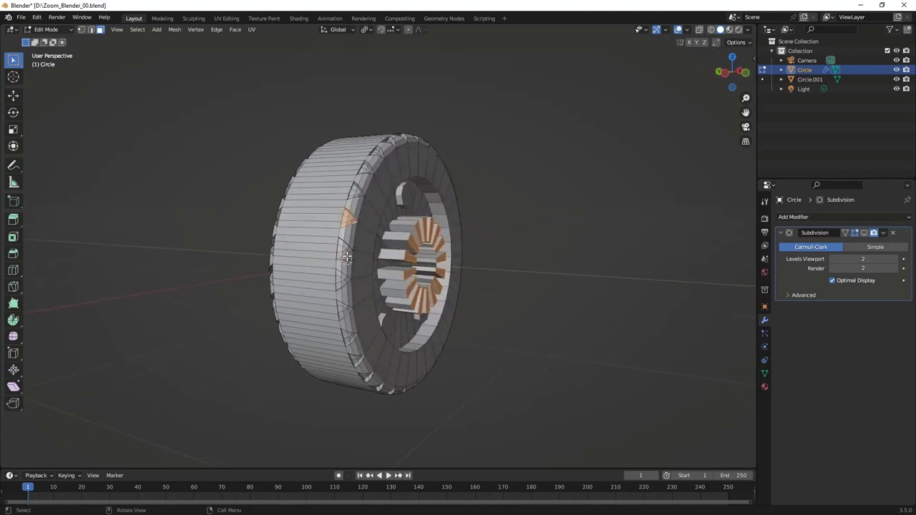
click(142, 30)
mouse_move(159, 143)
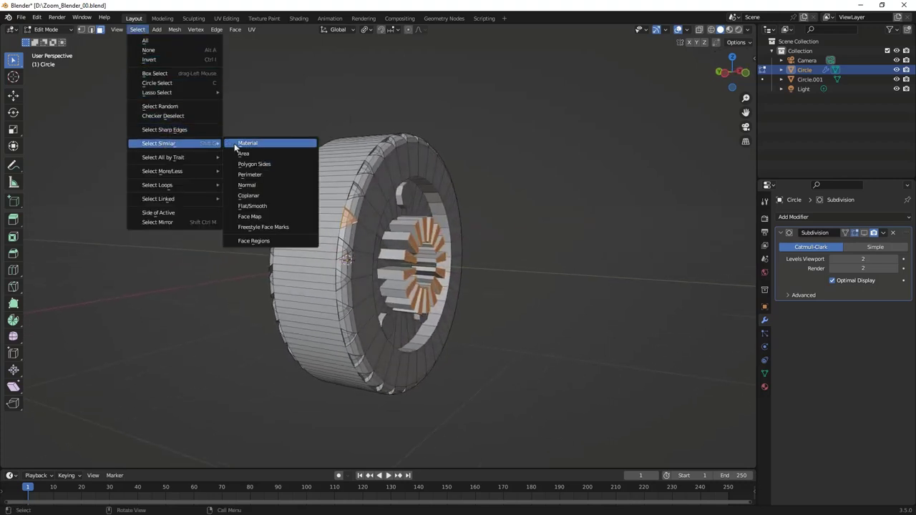
click(256, 177)
middle_drag(347, 224, 336, 244)
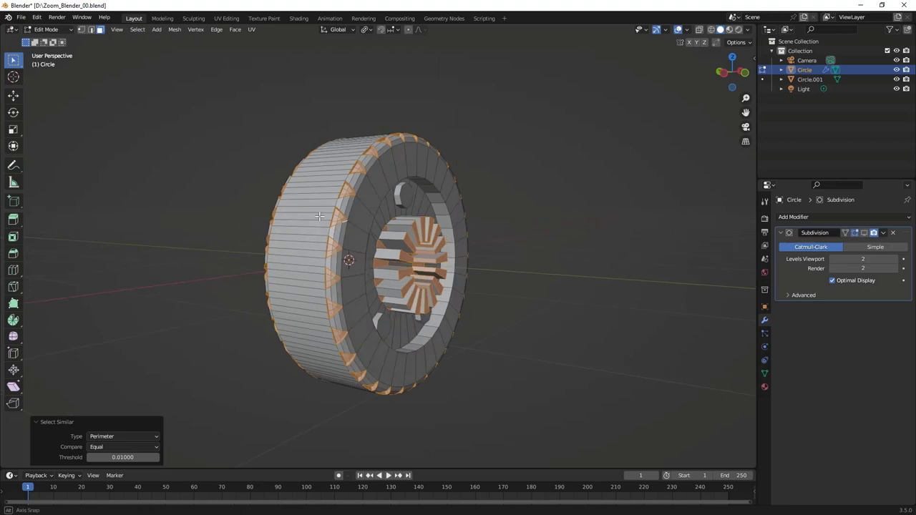
key(alt+a)
scroll(336, 244, up, 5)
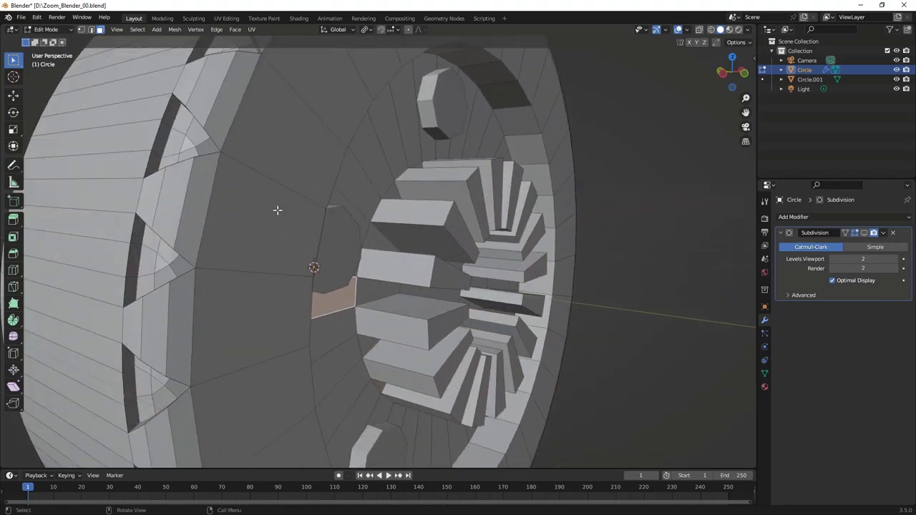
click(656, 173)
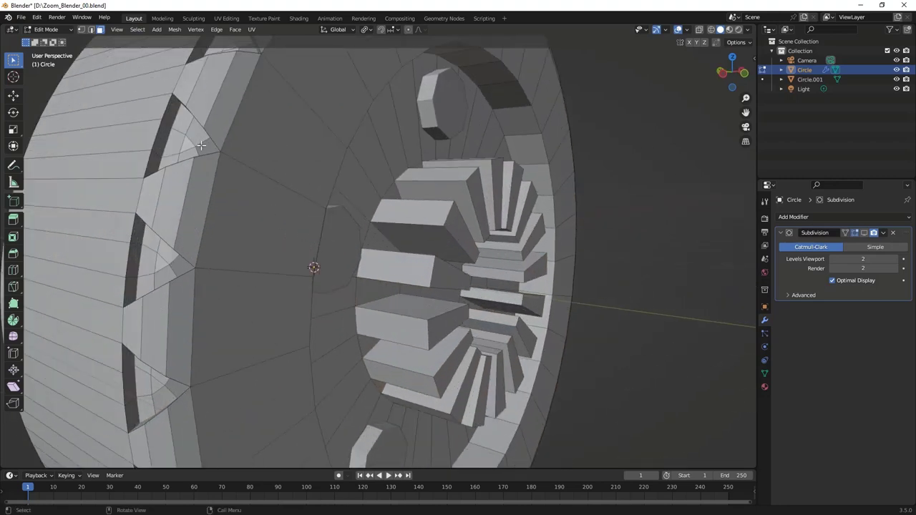
Step: Select the eleven faces forming one notch on the wheel's rim
middle_drag(204, 139, 364, 158)
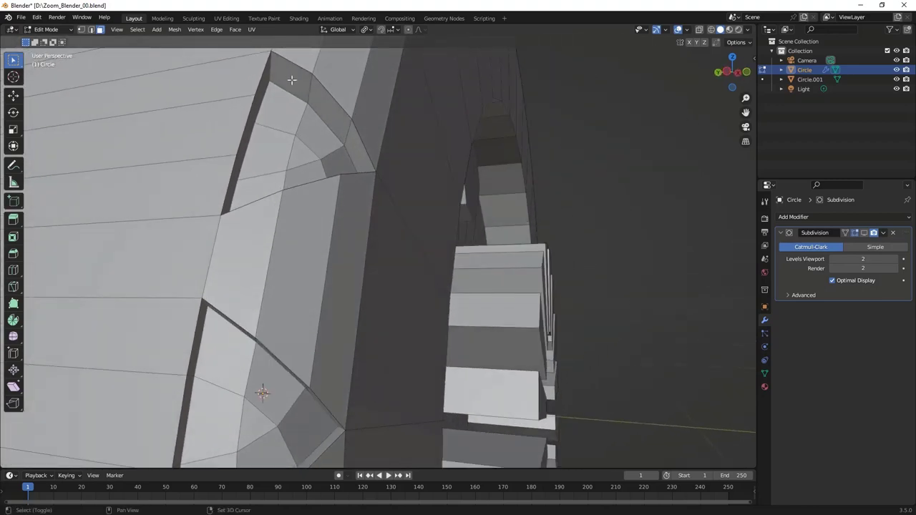
click(292, 79)
ctrl+click(337, 119)
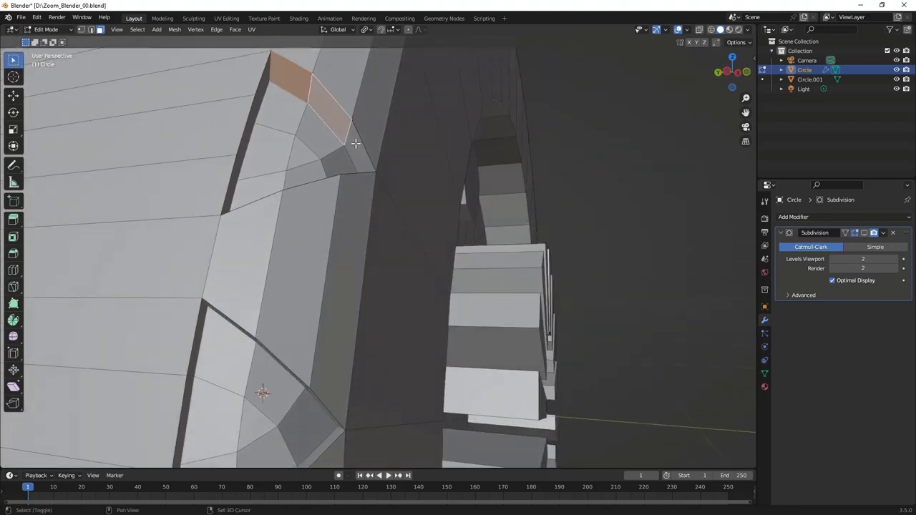
shift+click(355, 144)
shift+click(342, 159)
shift+click(318, 136)
shift+click(286, 108)
shift+click(268, 150)
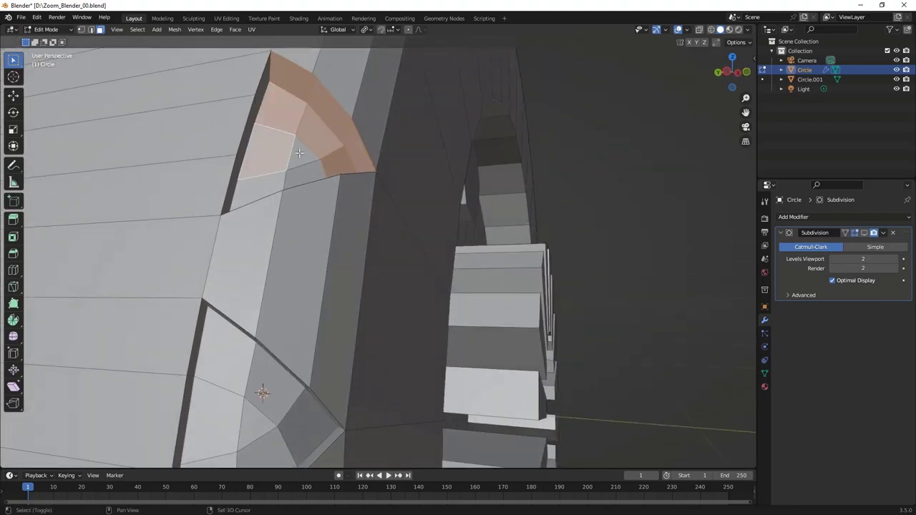
shift+click(308, 166)
shift+click(256, 181)
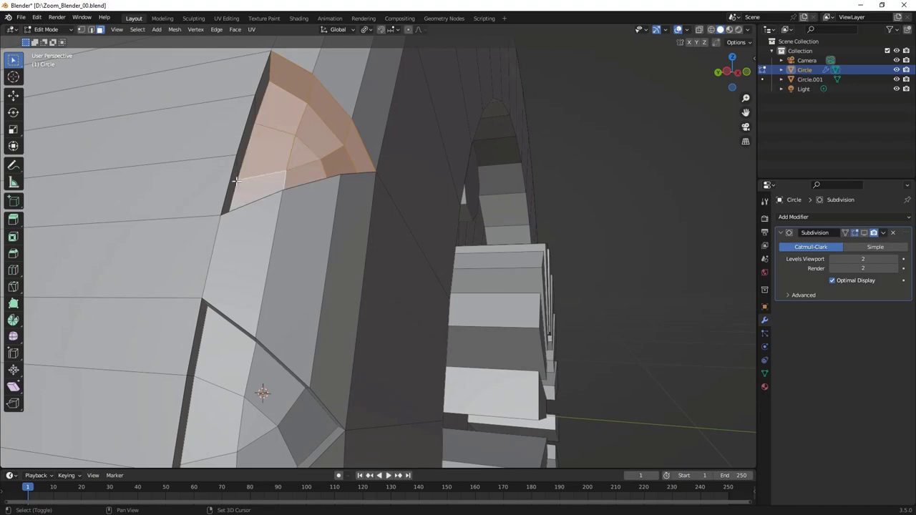
shift+click(238, 159)
shift+click(245, 136)
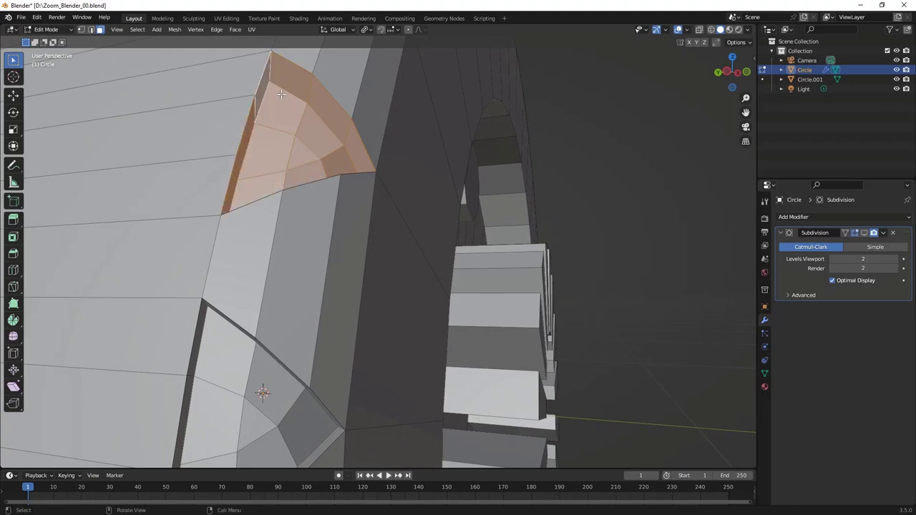
Step: Orbit to the cylinder's side and bring up the Select menu
mouse_move(245, 136)
middle_down()
mouse_move(229, 139)
mouse_move(304, 187)
middle_up()
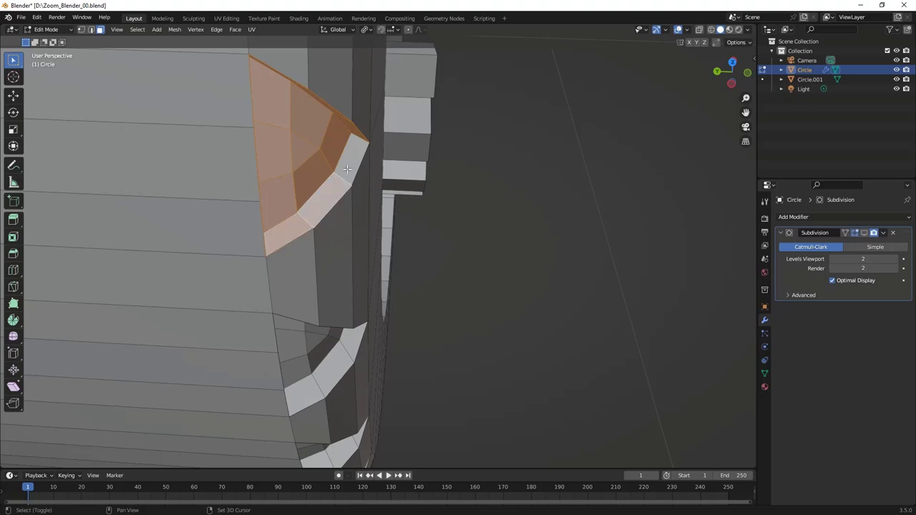
scroll(346, 162, down, 4)
middle_drag(346, 162, 256, 107)
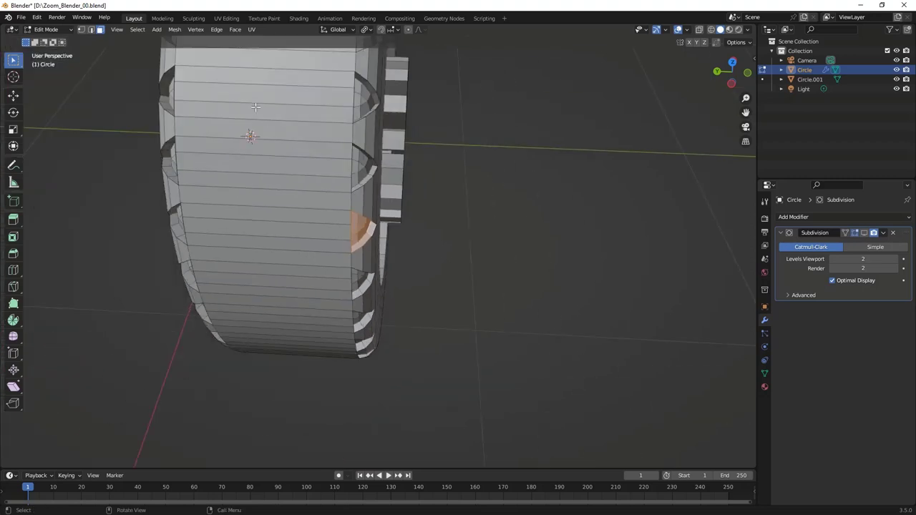
click(139, 30)
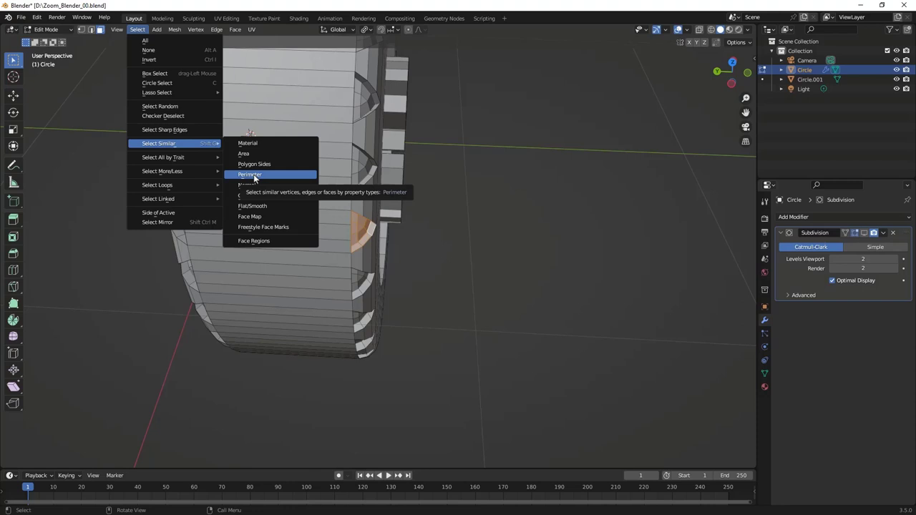
Step: Select all rim notch faces with the same perimeter, checking the pivot point options
click(253, 174)
mouse_move(250, 136)
middle_down()
mouse_move(274, 178)
mouse_move(321, 156)
mouse_move(347, 121)
middle_up()
scroll(279, 179, down, 3)
click(370, 30)
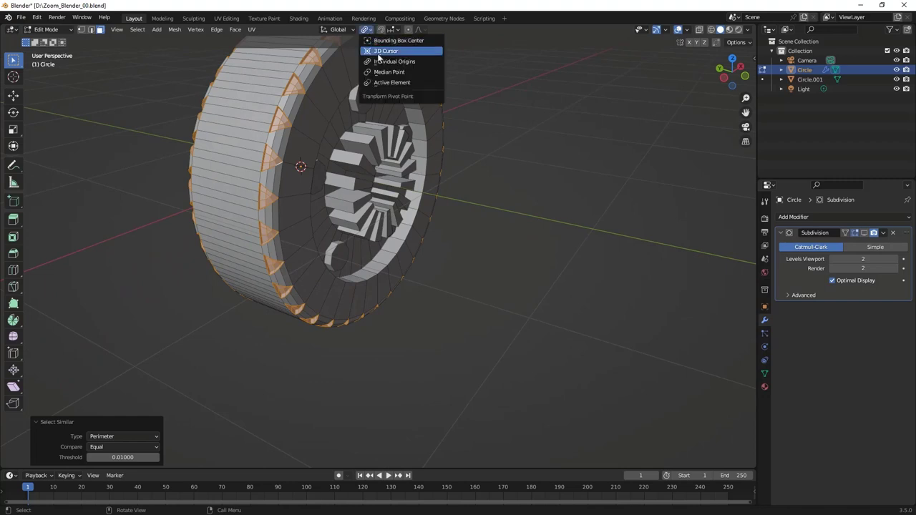
click(379, 62)
mouse_move(368, 164)
middle_down()
mouse_move(383, 168)
mouse_move(378, 204)
middle_up()
scroll(372, 180, down, 3)
Step: Extrude the notch faces 0.064704 m inward along their normals and return to Object Mode
key(e)
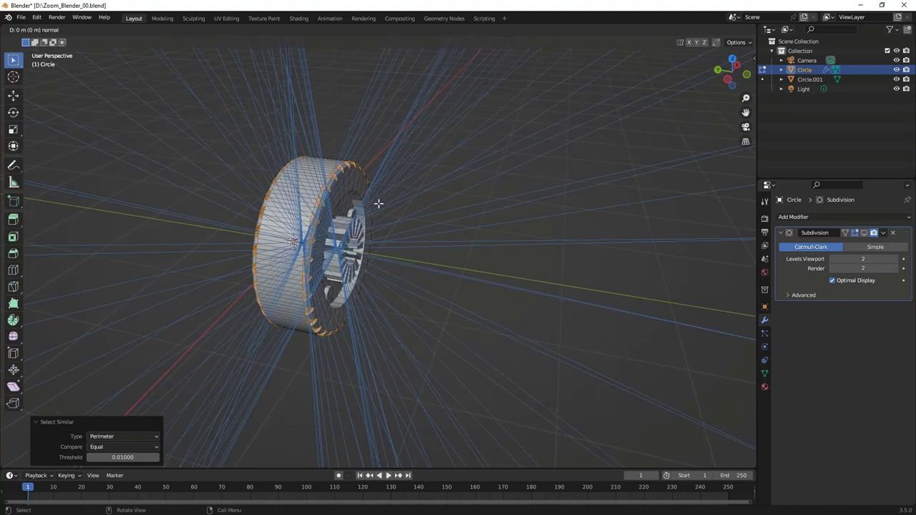
click(372, 198)
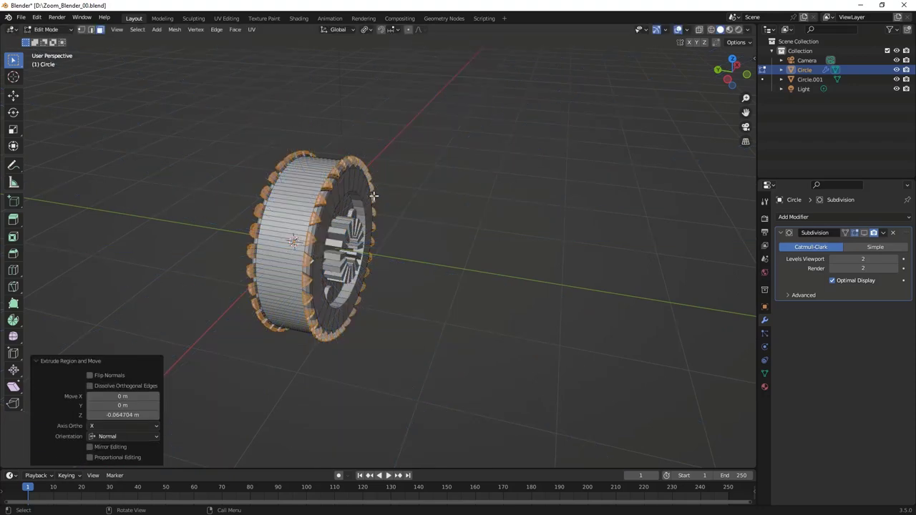
mouse_move(372, 198)
middle_down()
mouse_move(443, 193)
mouse_move(289, 206)
mouse_move(531, 301)
mouse_move(383, 290)
mouse_move(438, 286)
mouse_move(374, 293)
middle_up()
key(Tab)
scroll(385, 293, down, 3)
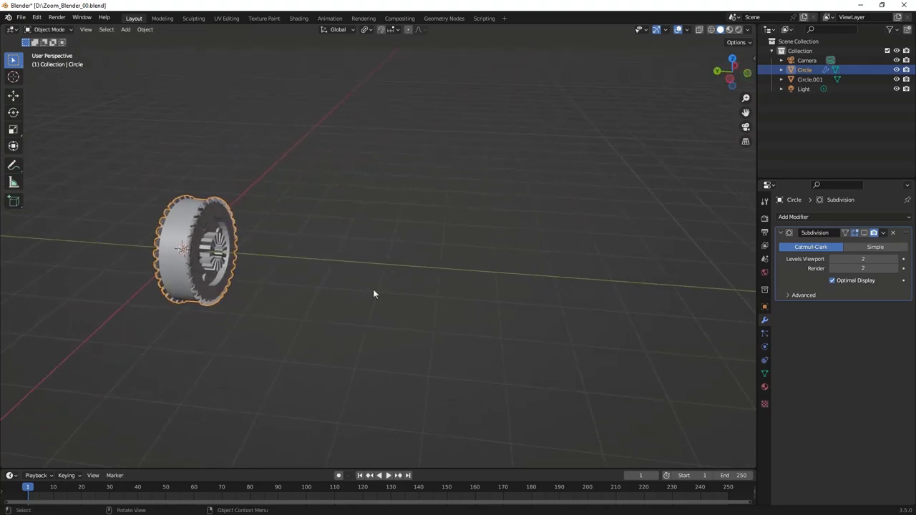
Step: Add a Grid mesh and move it -4.7339 m along Y
key(shift+a)
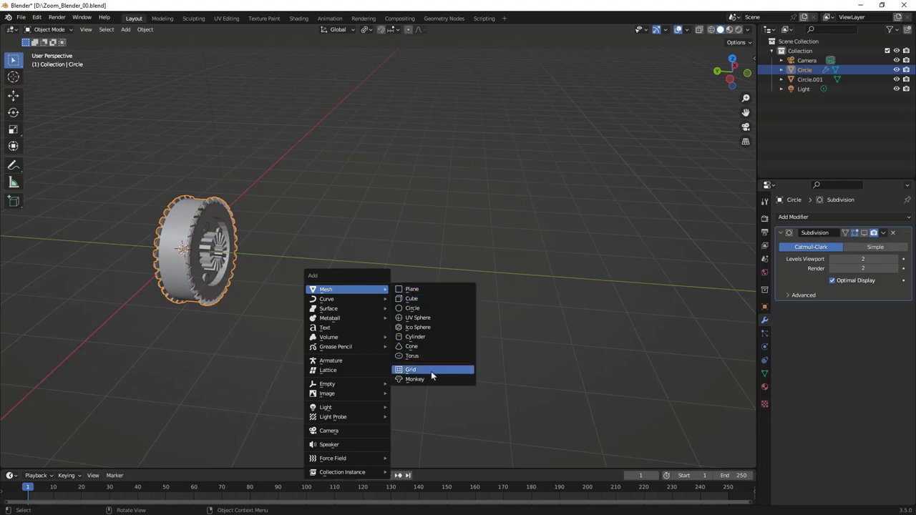
click(431, 371)
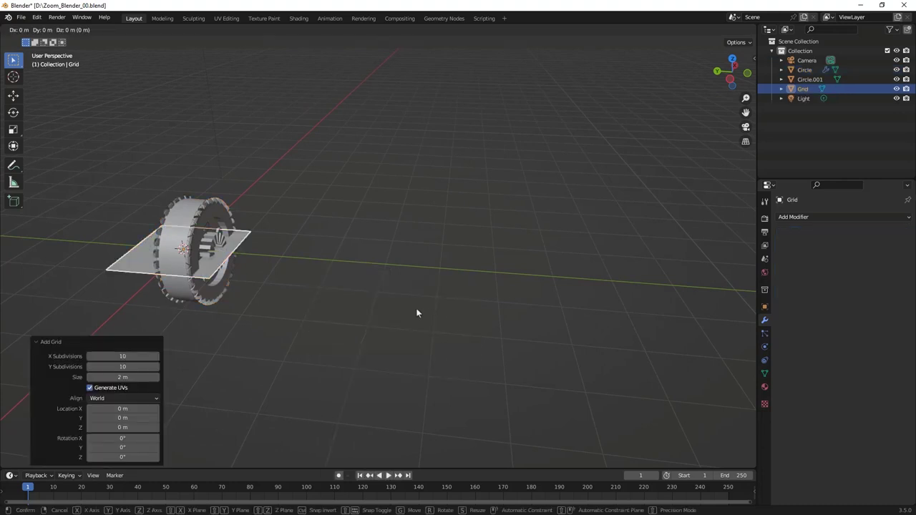
key(y)
click(629, 319)
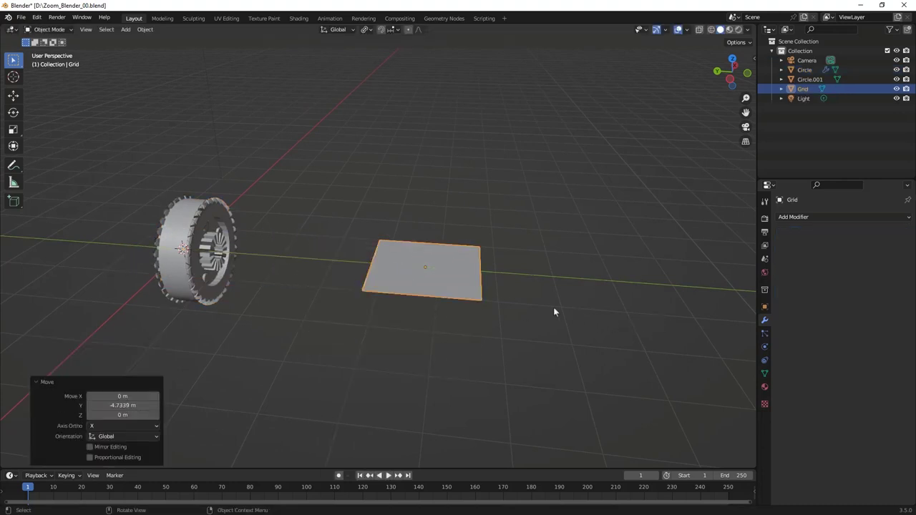
scroll(529, 297, up, 5)
shift+middle_drag(507, 290, 398, 279)
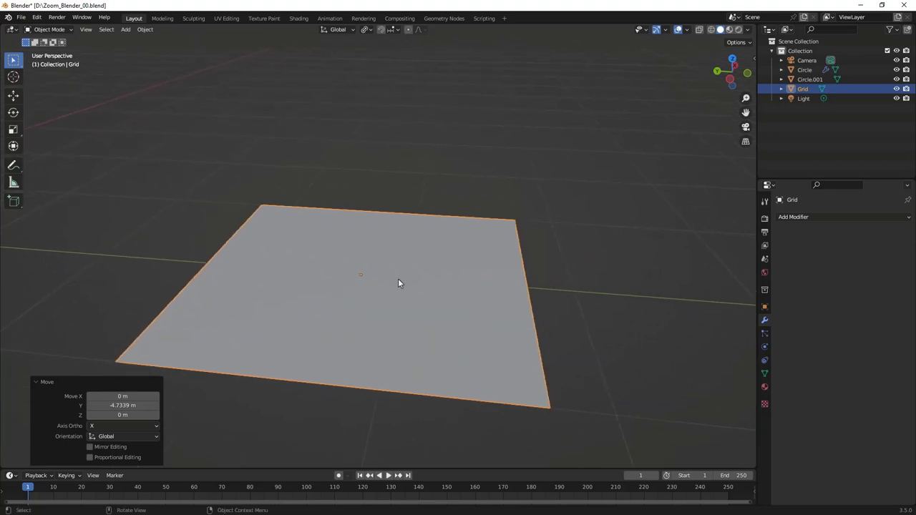
Step: Subdivide the grid in Edit Mode with 8 cuts
key(Tab)
right_click(396, 288)
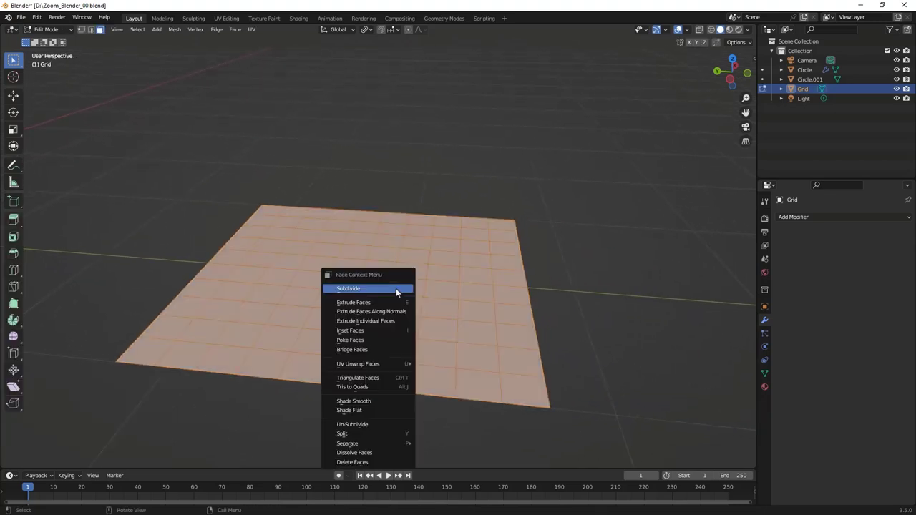
click(399, 289)
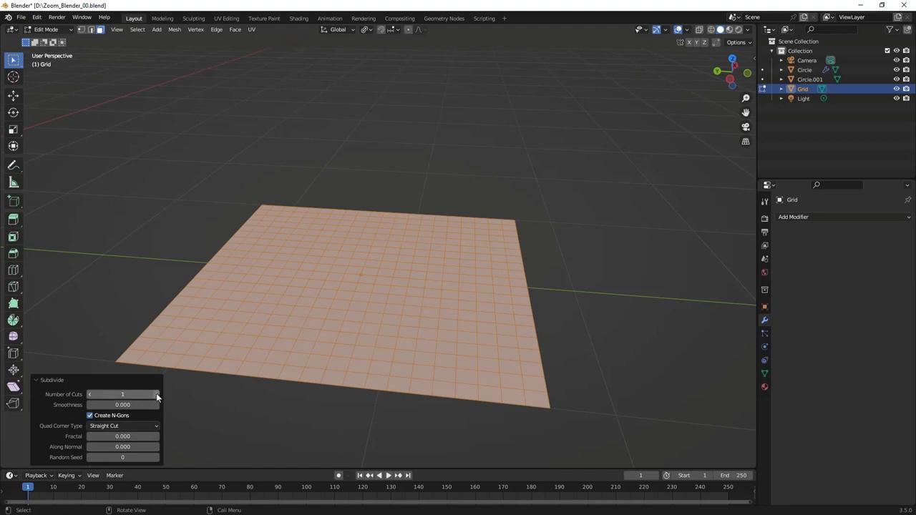
mouse_move(156, 393)
mouse_down()
mouse_move(179, 392)
mouse_move(162, 394)
mouse_up()
middle_drag(302, 287, 330, 272)
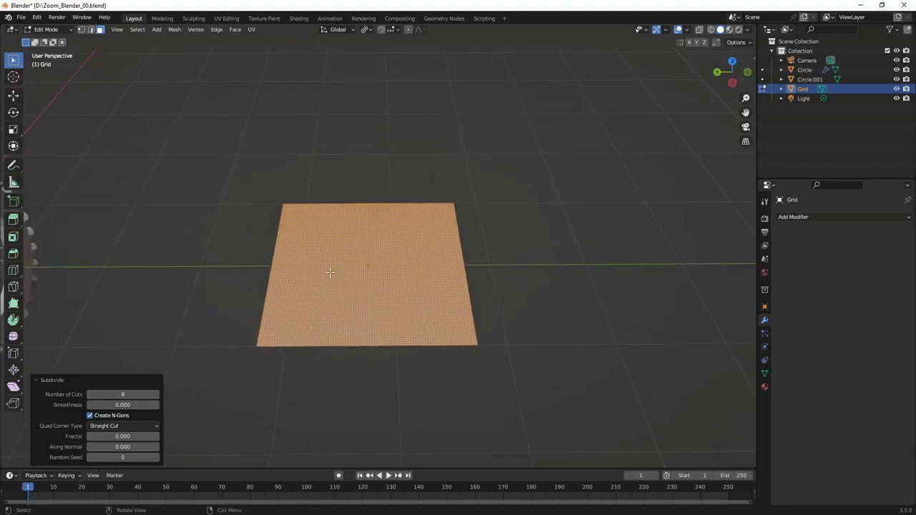
Step: Deselect all and box-select rectangular face blocks across the grid's left and centre
click(486, 268)
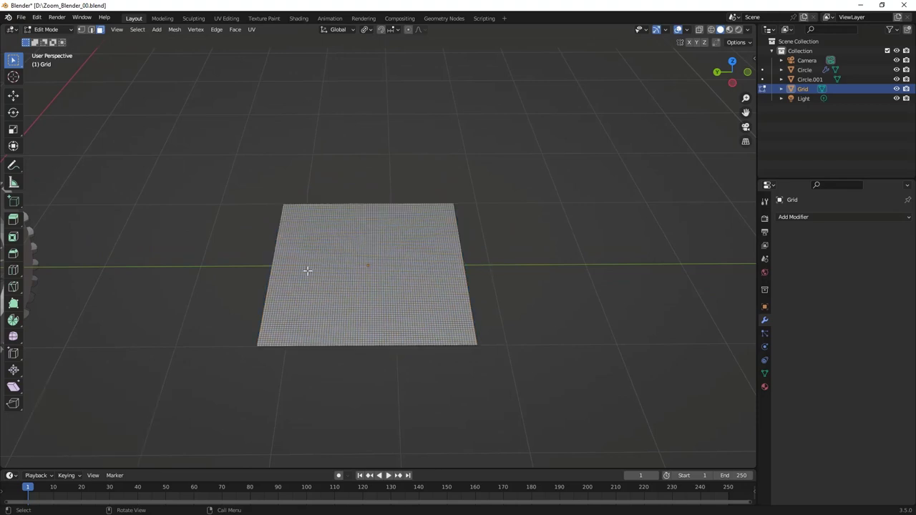
drag(295, 266, 317, 294)
shift+drag(309, 228, 358, 292)
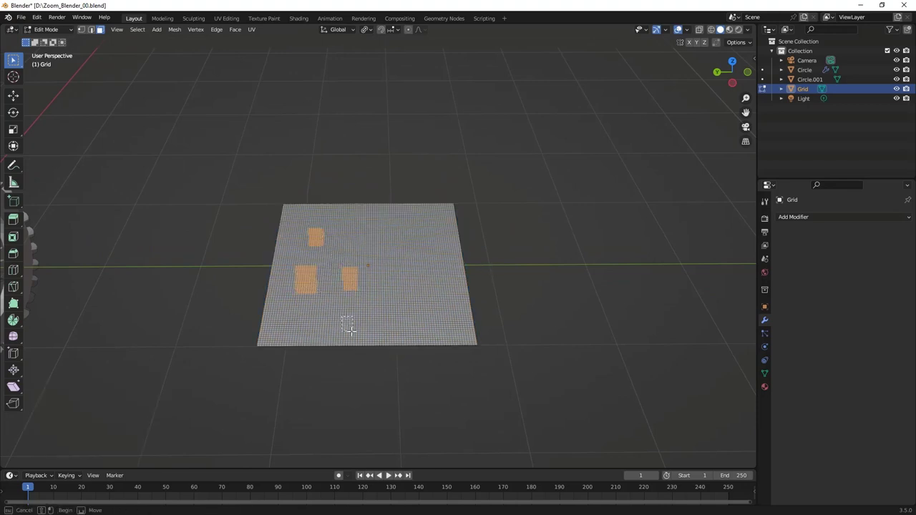
shift+drag(350, 329, 353, 332)
shift+drag(284, 322, 316, 344)
shift+drag(310, 309, 357, 309)
shift+drag(327, 272, 337, 289)
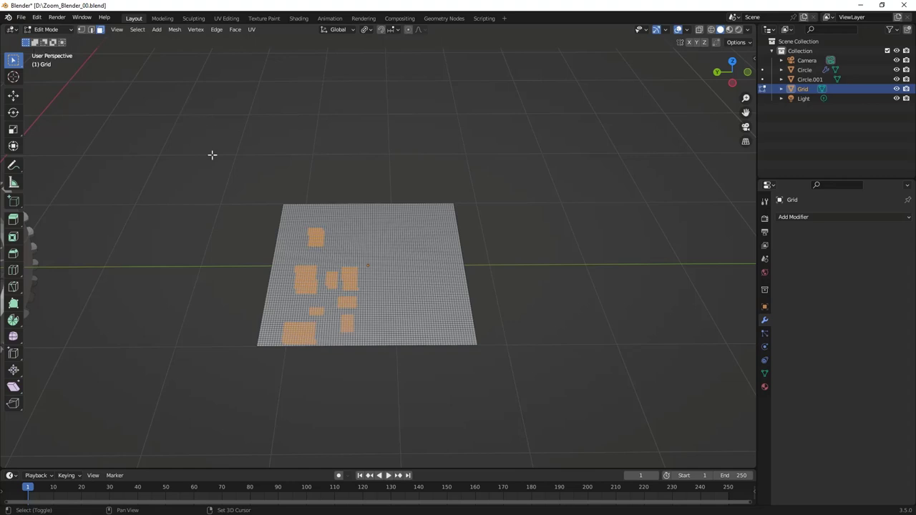
shift+drag(343, 241, 362, 257)
mouse_move(366, 223)
shift+mouse_down()
mouse_move(385, 234)
mouse_move(420, 287)
mouse_move(405, 331)
shift+mouse_up()
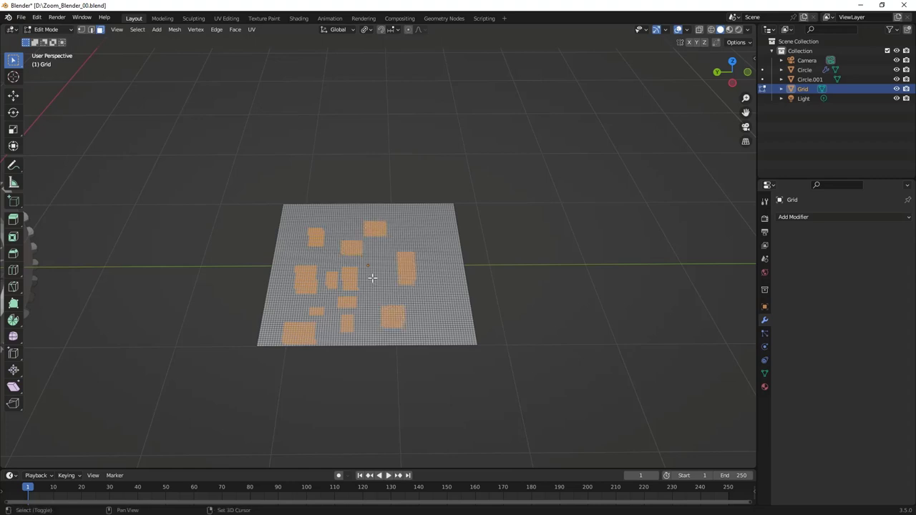
Step: Add more rectangular face blocks on the grid's right side and top-left
mouse_move(374, 270)
shift+mouse_down()
mouse_move(440, 321)
mouse_move(446, 344)
shift+mouse_up()
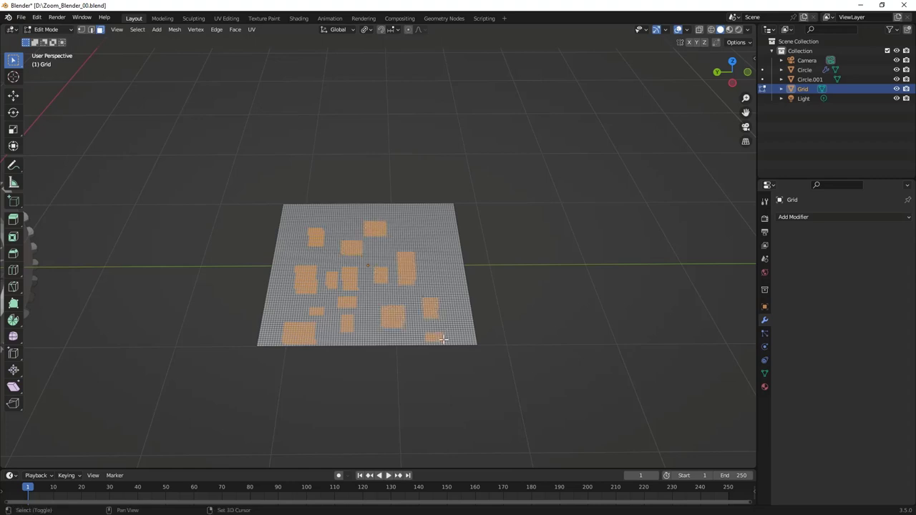
shift+drag(437, 266, 459, 289)
shift+drag(420, 236, 442, 259)
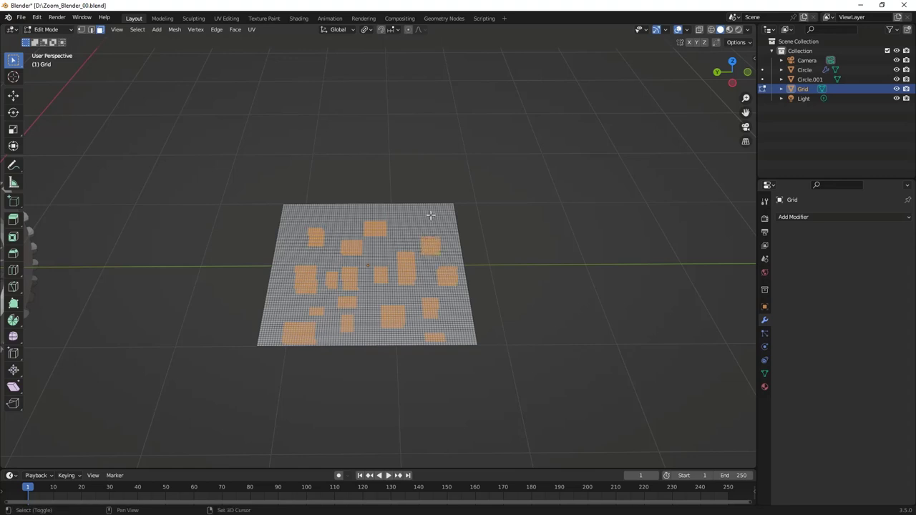
shift+drag(427, 211, 447, 229)
shift+drag(340, 216, 359, 235)
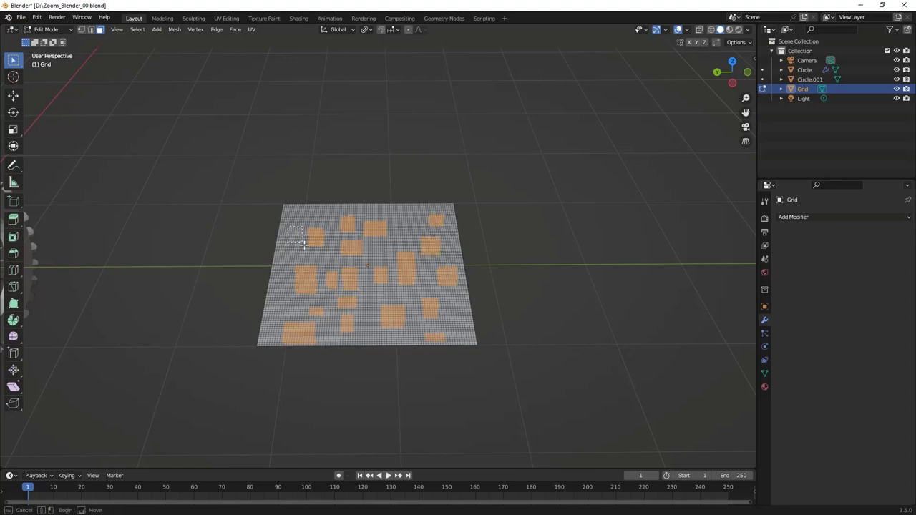
shift+drag(287, 224, 309, 249)
middle_drag(386, 247, 382, 233)
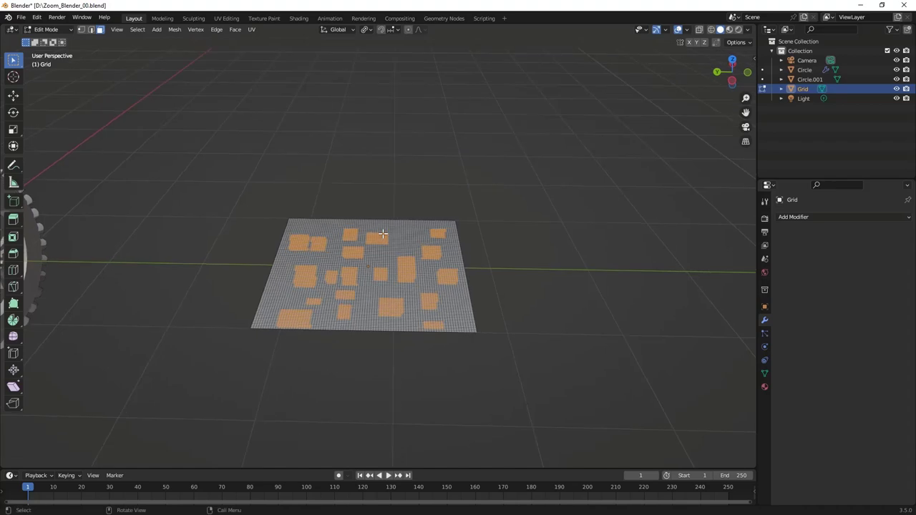
Step: Extrude the selected patches 0.23991 m upward into buildings
key(e)
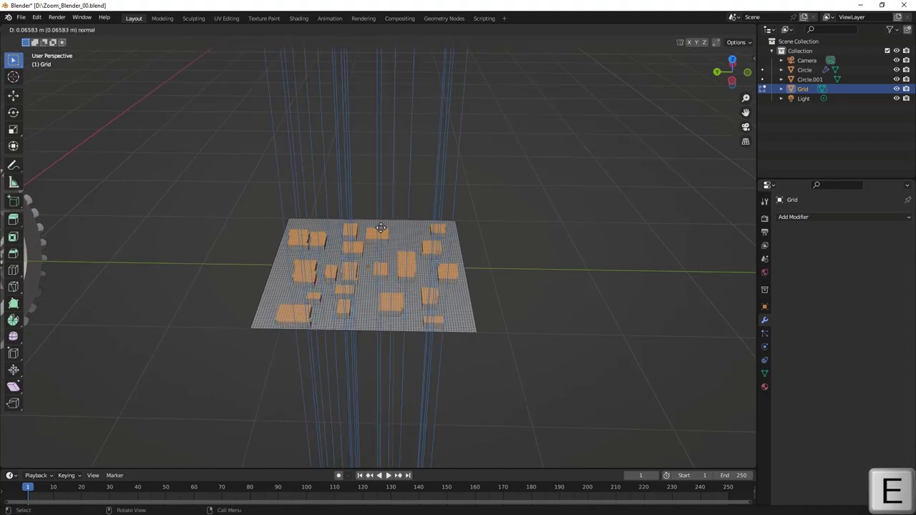
click(380, 218)
scroll(386, 243, up, 2)
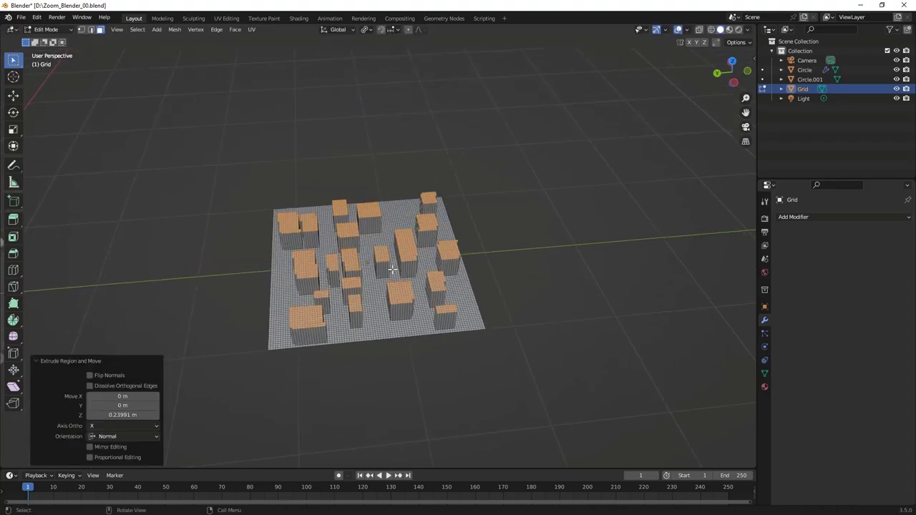
scroll(392, 269, up, 5)
scroll(392, 269, down, 5)
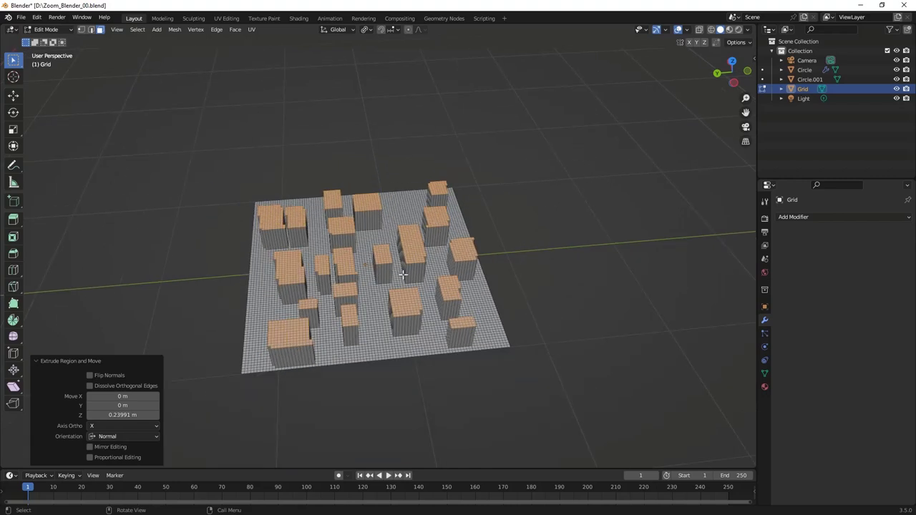
middle_drag(401, 273, 418, 250)
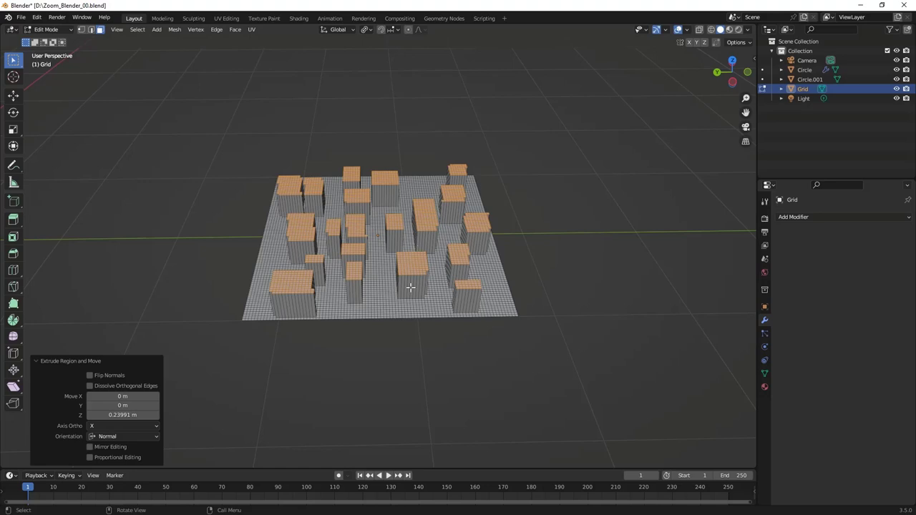
Step: Deselect all faces and orbit around the finished grid city
key(alt+a)
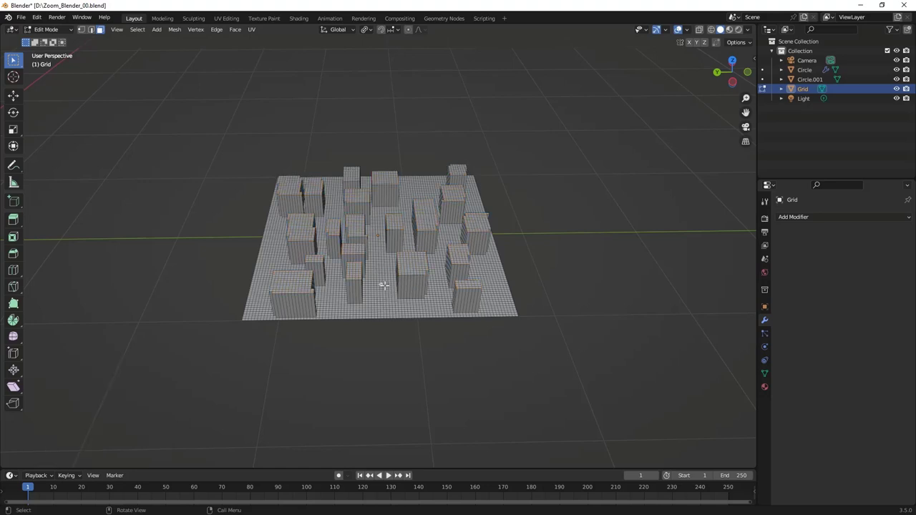
scroll(384, 279, up, 4)
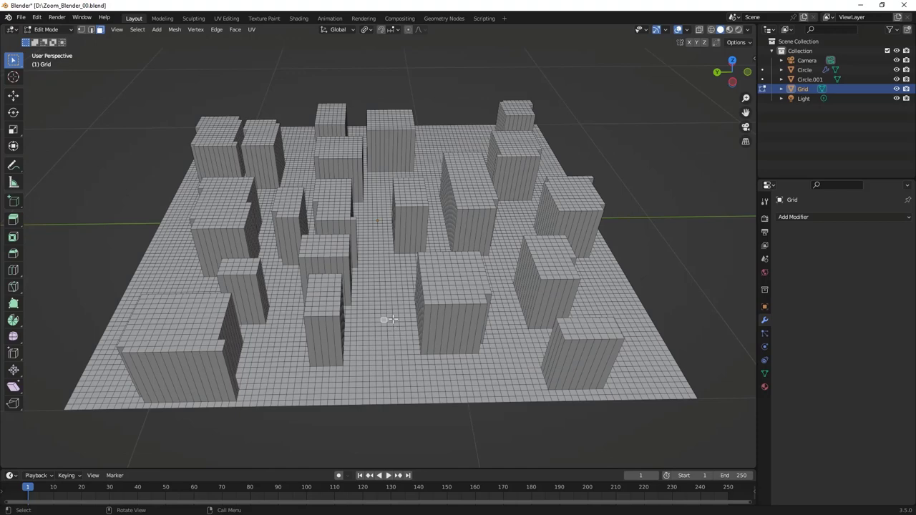
scroll(390, 319, down, 2)
scroll(381, 308, down, 1)
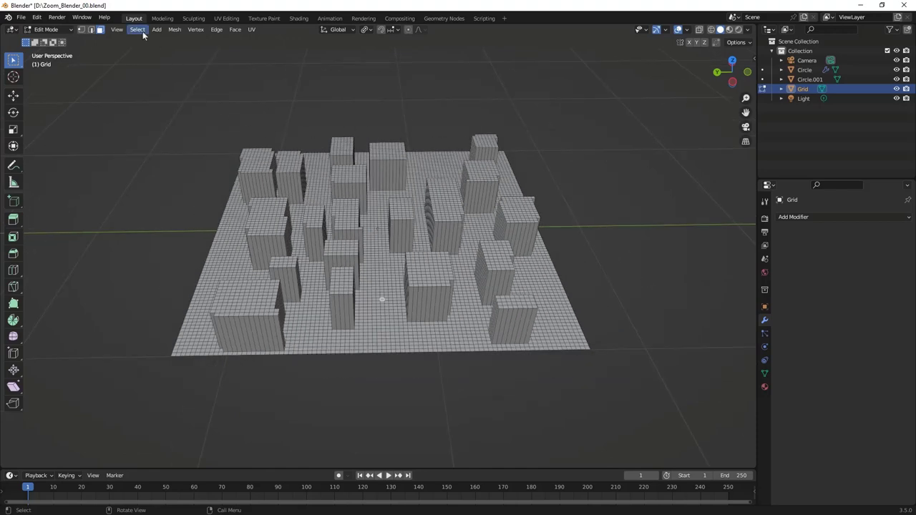
middle_drag(375, 186, 376, 298)
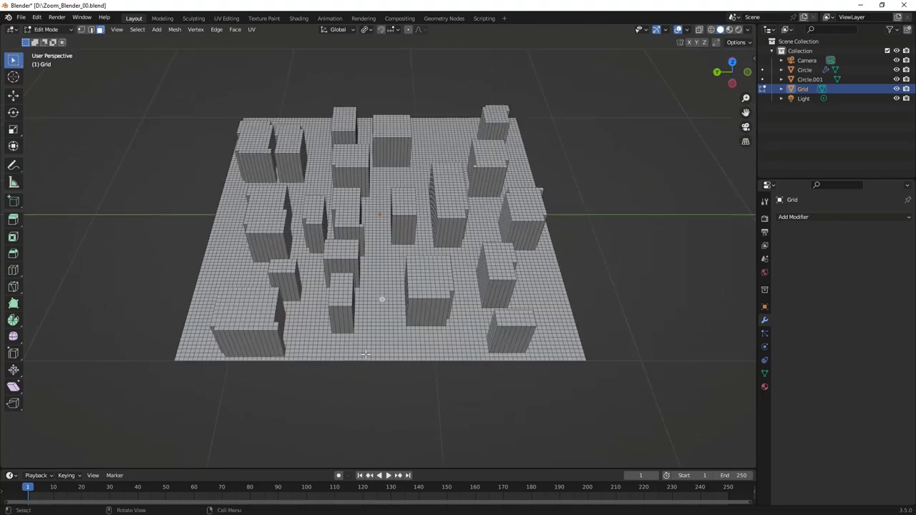
scroll(367, 354, up, 3)
scroll(385, 334, down, 4)
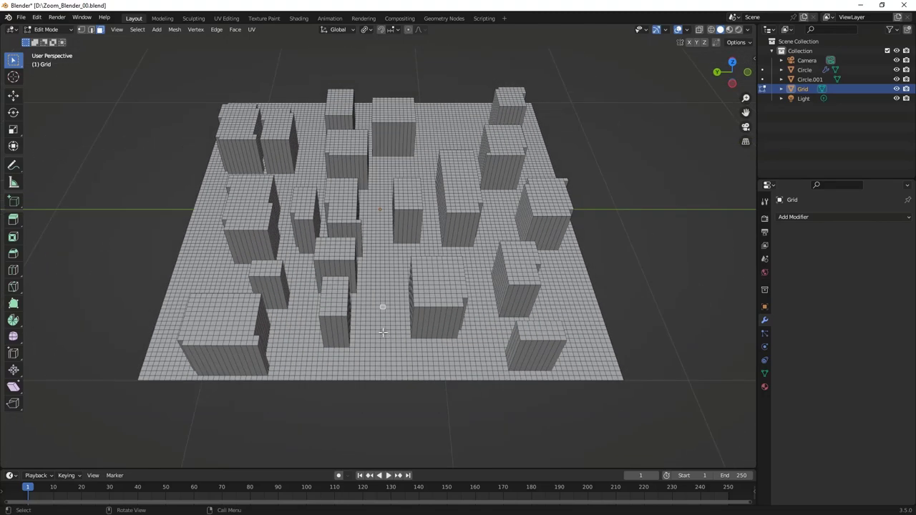
middle_drag(385, 334, 389, 325)
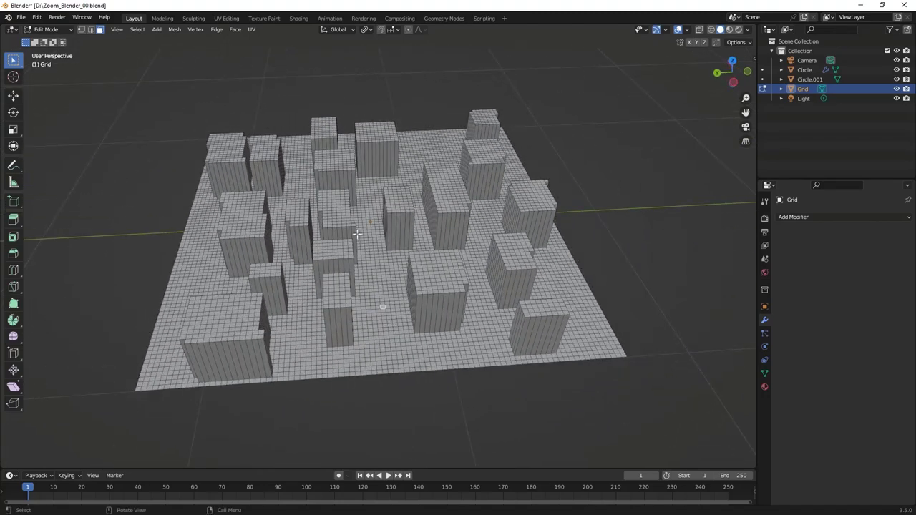
Step: Use Select Similar > Coplanar to select all ground faces, then view the city from a low side angle
click(141, 34)
mouse_move(159, 144)
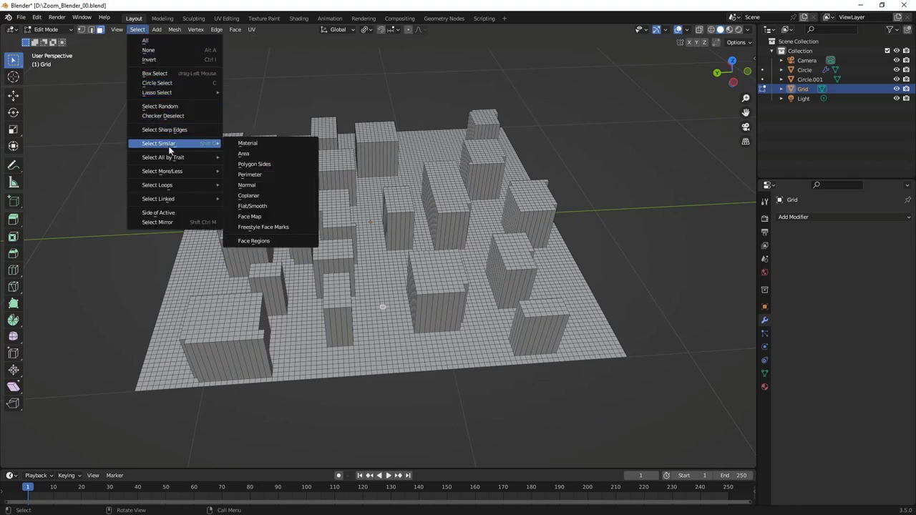
click(130, 30)
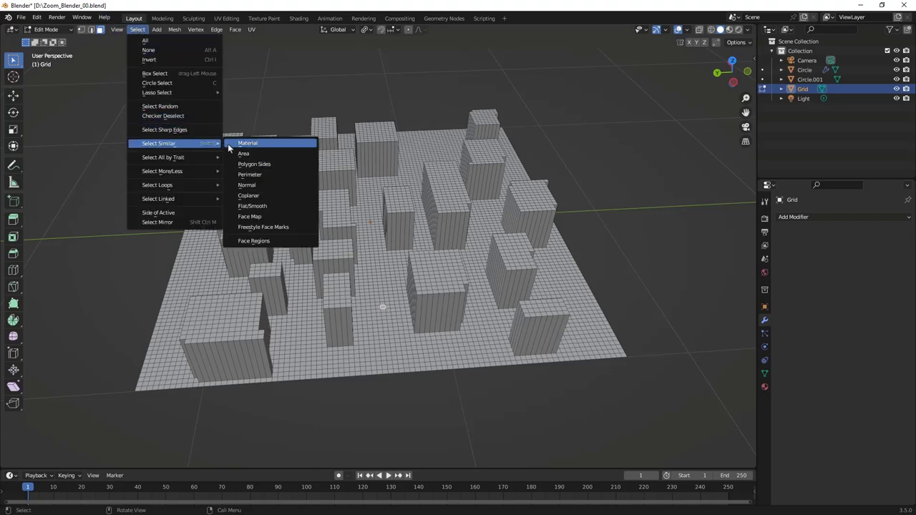
click(257, 197)
mouse_move(276, 210)
middle_down()
mouse_move(308, 263)
mouse_move(300, 212)
mouse_move(276, 262)
middle_up()
scroll(300, 276, up, 2)
scroll(622, 198, up, 2)
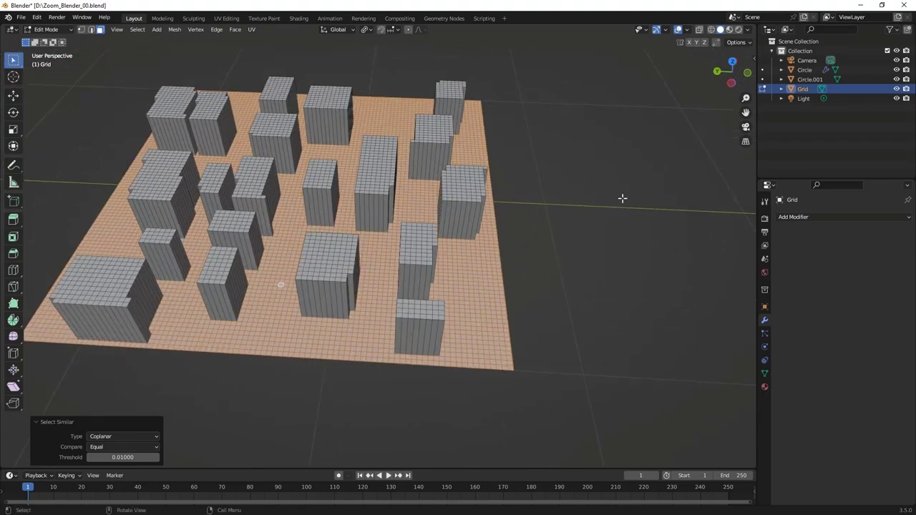
Step: Add a vertex group named Sol to the selected ground faces
click(764, 374)
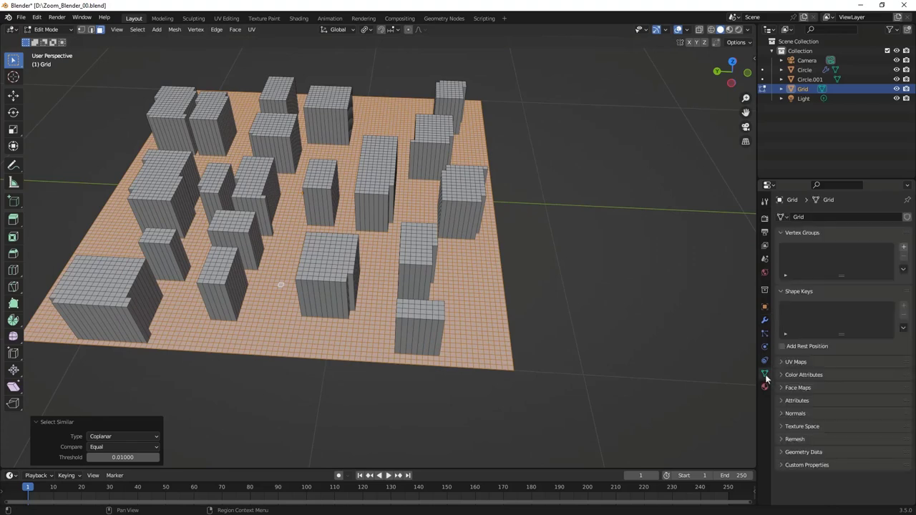
click(904, 246)
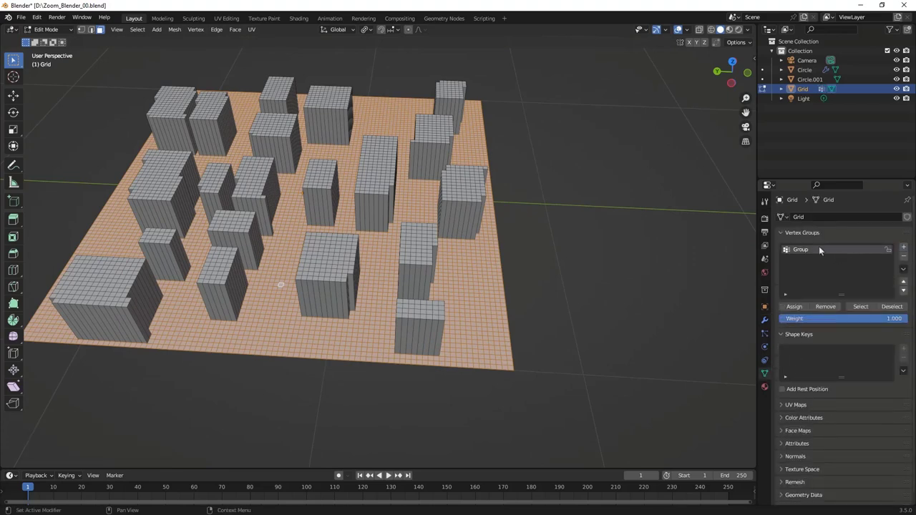
double_click(813, 248)
text(Sc)
key(Return)
middle_drag(368, 277, 366, 265)
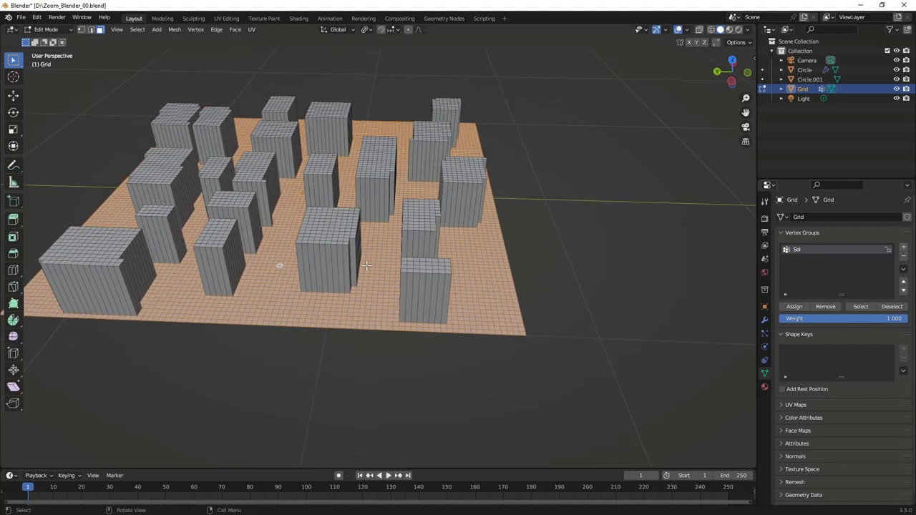
Step: Invert the selection to the buildings and assign them a new vertex group named Batiment
click(136, 29)
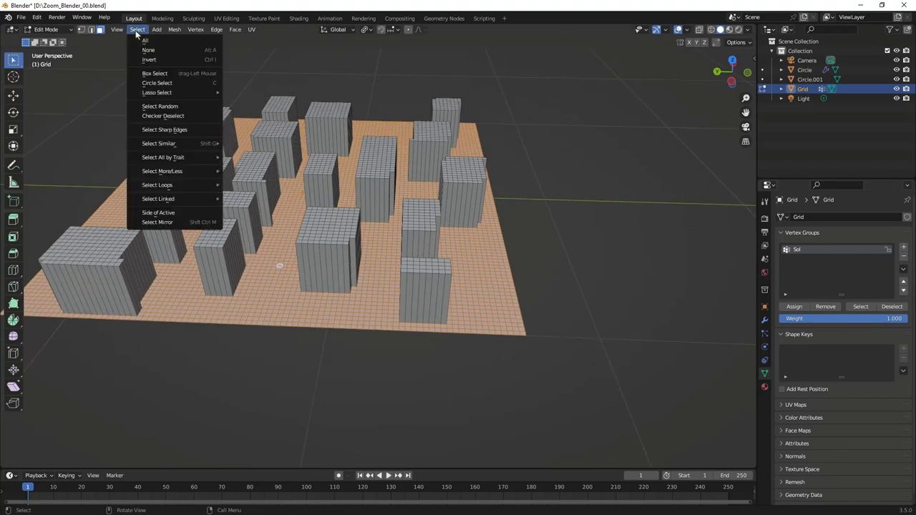
click(151, 60)
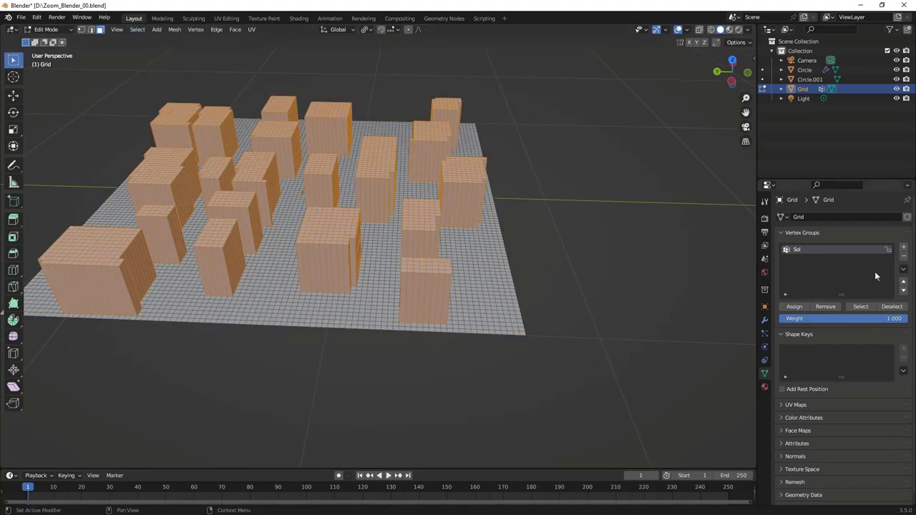
click(903, 249)
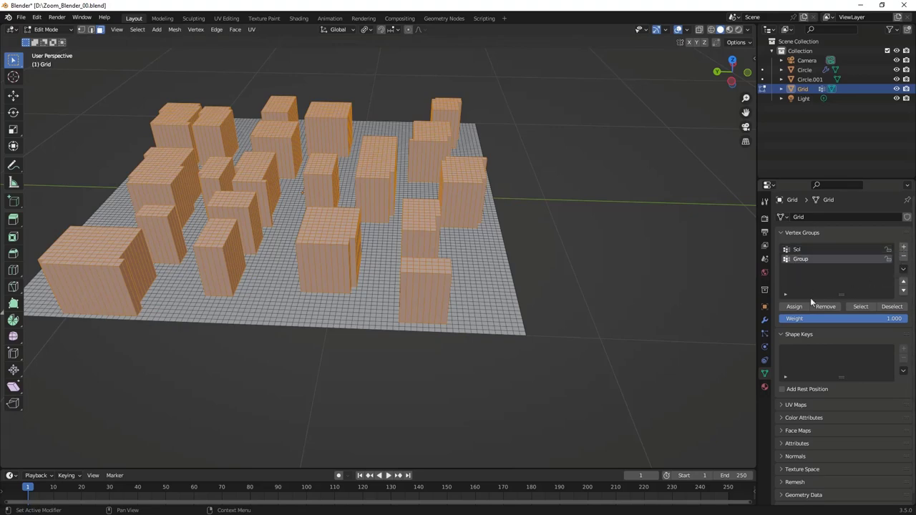
double_click(799, 260)
text(Batiment)
key(Return)
mouse_move(580, 207)
middle_down()
mouse_move(568, 219)
mouse_move(577, 223)
mouse_move(513, 238)
mouse_move(538, 239)
mouse_move(503, 298)
mouse_move(522, 284)
middle_up()
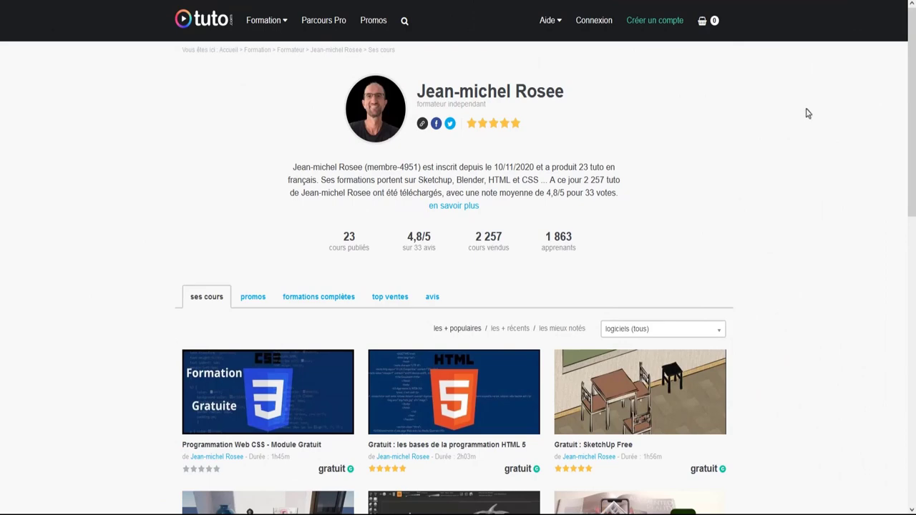
Step: Load more of the trainer's courses and open 'Blender - Module 02 - la sélection'
scroll(807, 113, down, 3)
scroll(807, 113, down, 1)
scroll(807, 113, down, 3)
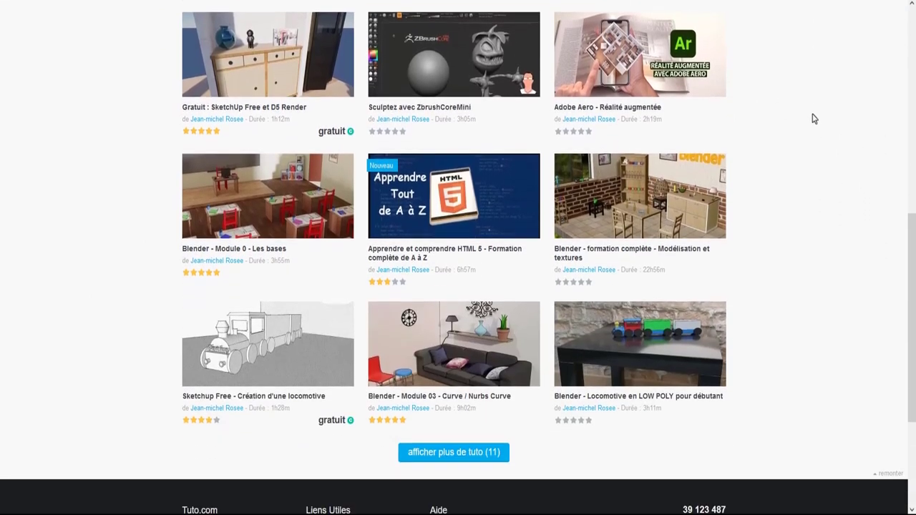
scroll(715, 171, down, 2)
click(466, 263)
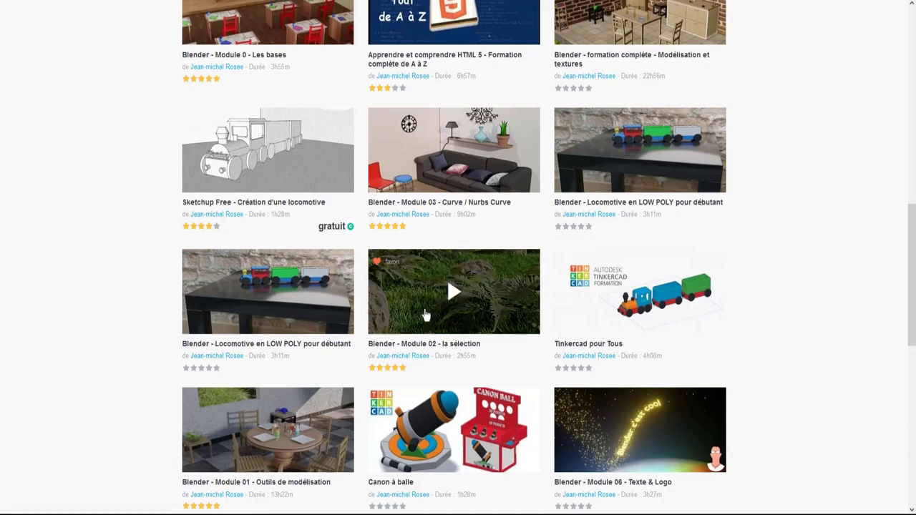
click(418, 352)
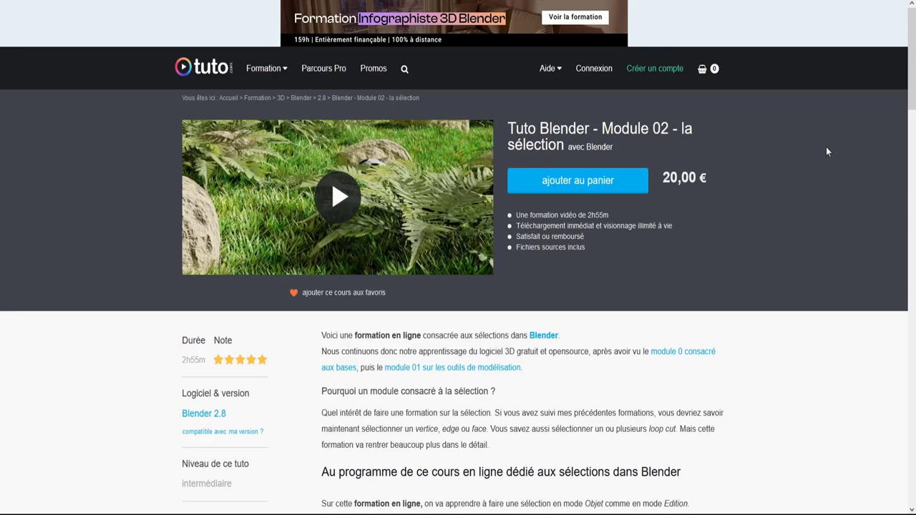
Step: Scroll to the table of contents and expand the Sélection en mode Objet lessons
scroll(828, 147, down, 3)
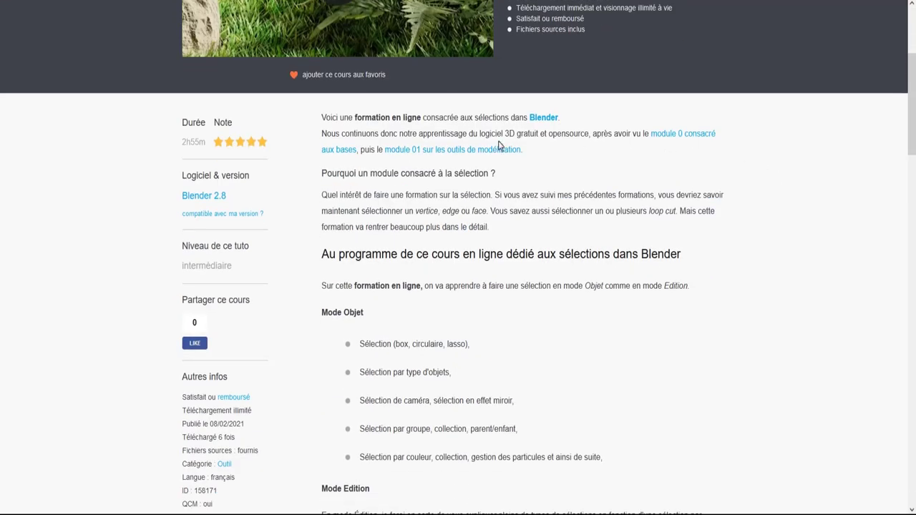
scroll(568, 162, down, 3)
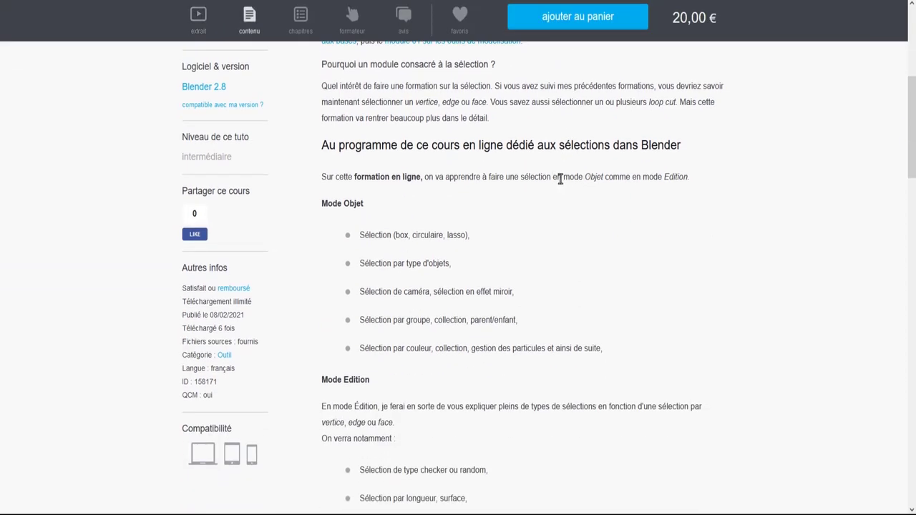
scroll(551, 179, down, 7)
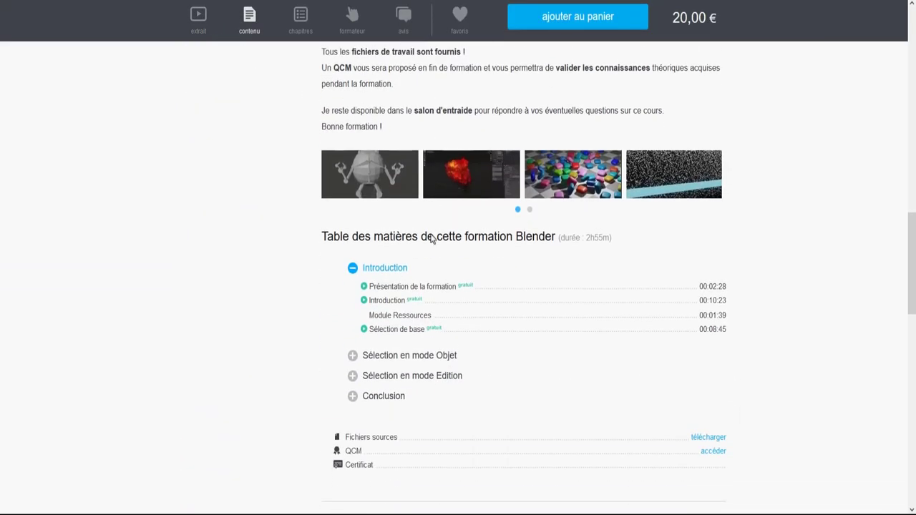
click(400, 357)
Step: Collapse Sélection en mode Objet, expand Sélection en mode Edition, then scroll back to the page top
scroll(478, 294, down, 1)
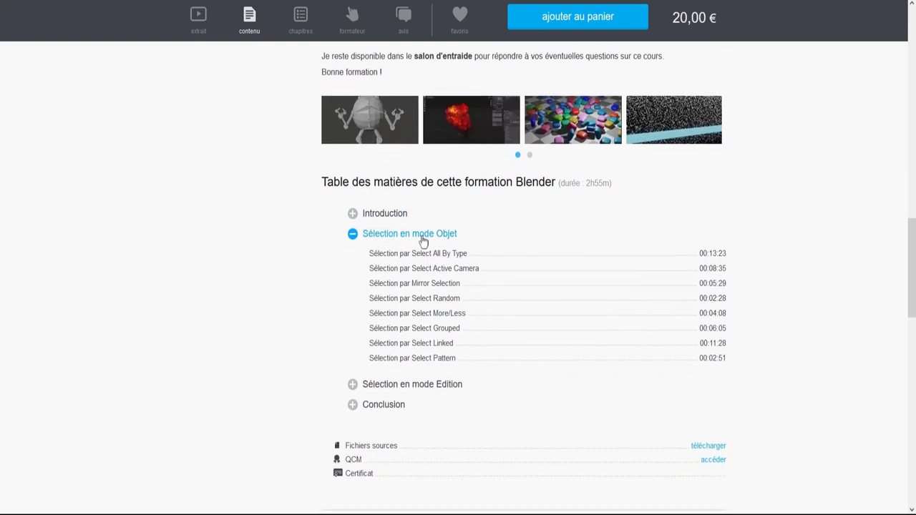
click(423, 240)
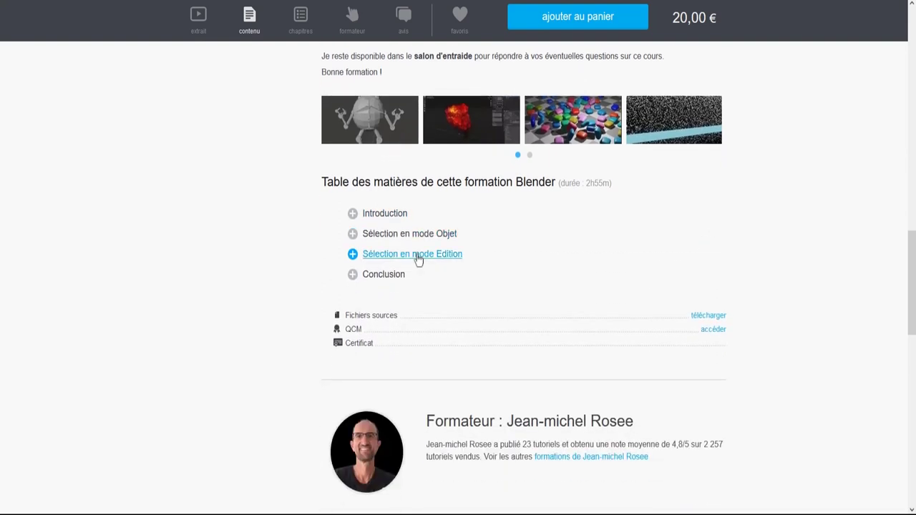
click(418, 255)
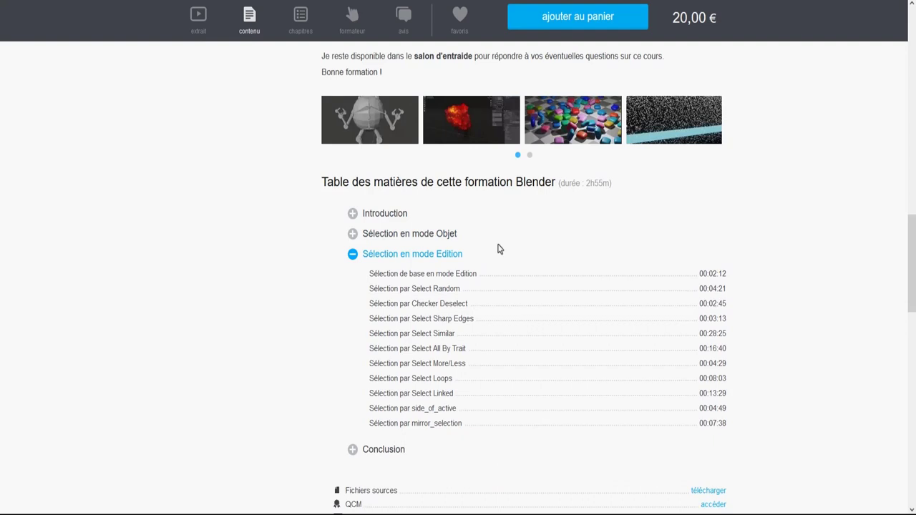
scroll(498, 249, down, 2)
scroll(497, 248, up, 3)
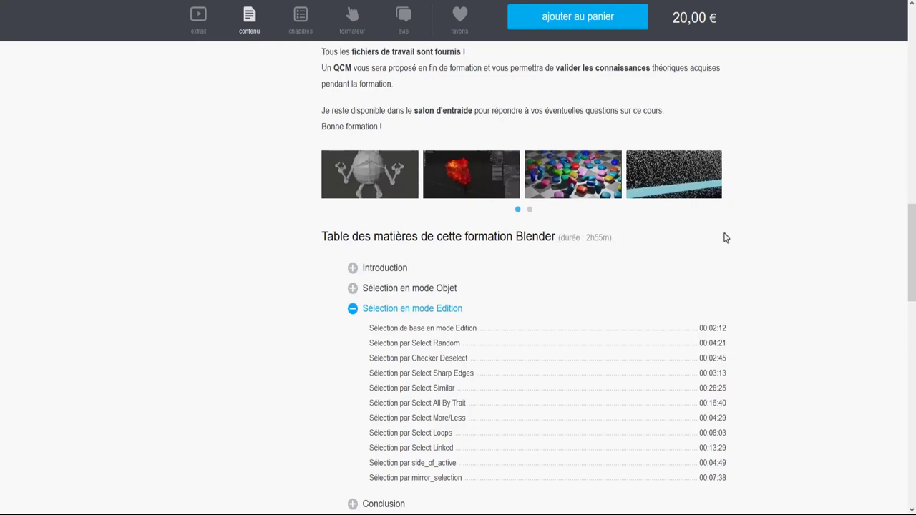
scroll(723, 234, up, 2)
scroll(721, 233, up, 4)
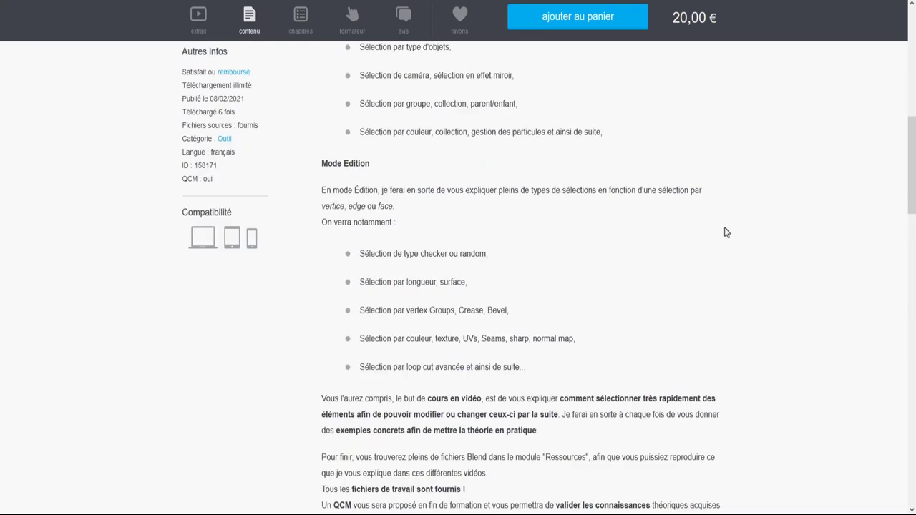
scroll(720, 232, up, 2)
scroll(709, 228, up, 3)
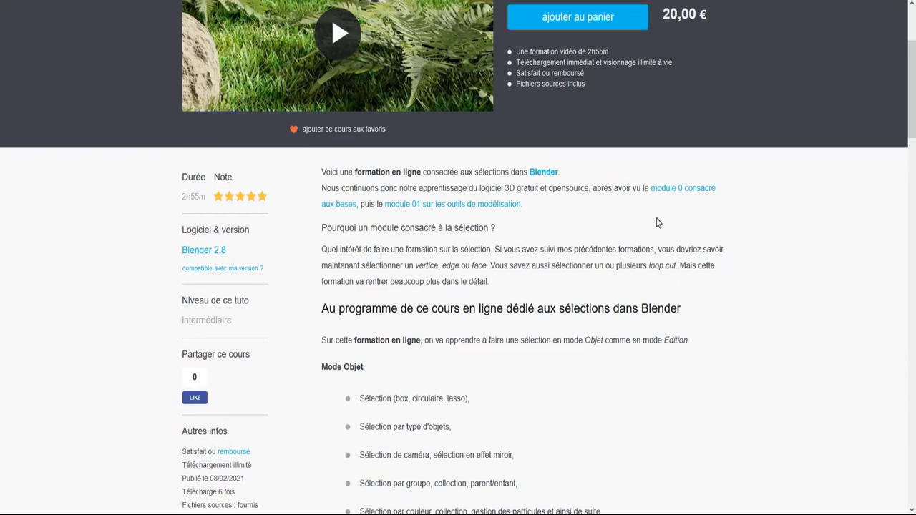